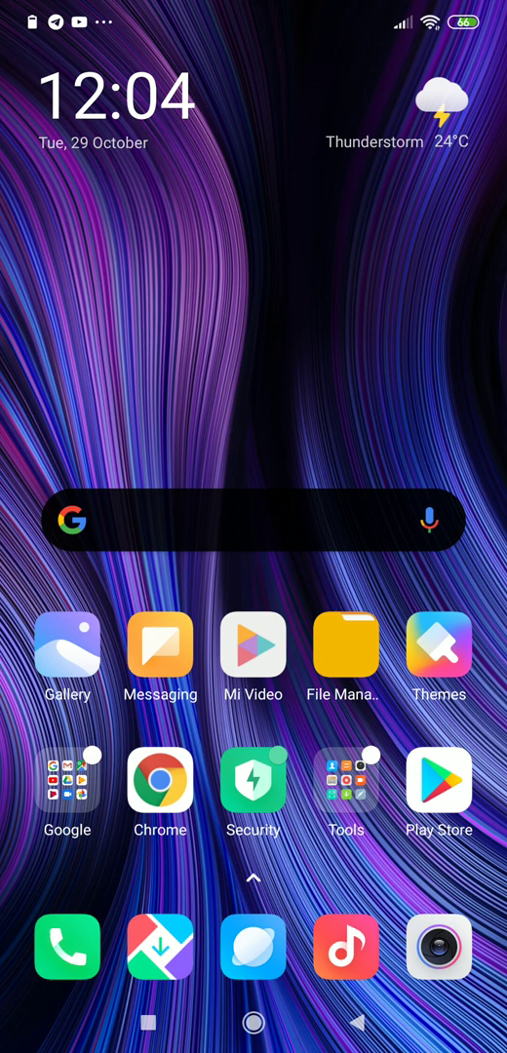
# Open the App Vault widget feed, then return to the home screen.
pyautogui.moveTo(253, 780)
pyautogui.mouseDown()
pyautogui.moveTo(253, 292)
pyautogui.moveTo(254, 779)
pyautogui.mouseUp()
pyautogui.moveTo(287, 338); pyautogui.dragTo(458, 342)
pyautogui.moveTo(284, 249); pyautogui.dragTo(267, 589)
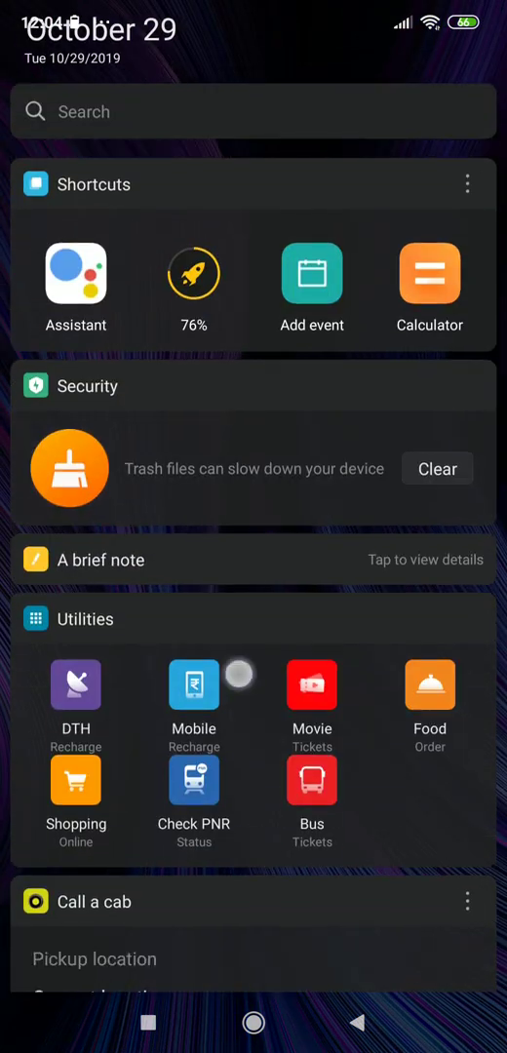
pyautogui.moveTo(237, 670)
pyautogui.mouseDown()
pyautogui.moveTo(249, 685)
pyautogui.moveTo(298, 358)
pyautogui.mouseUp()
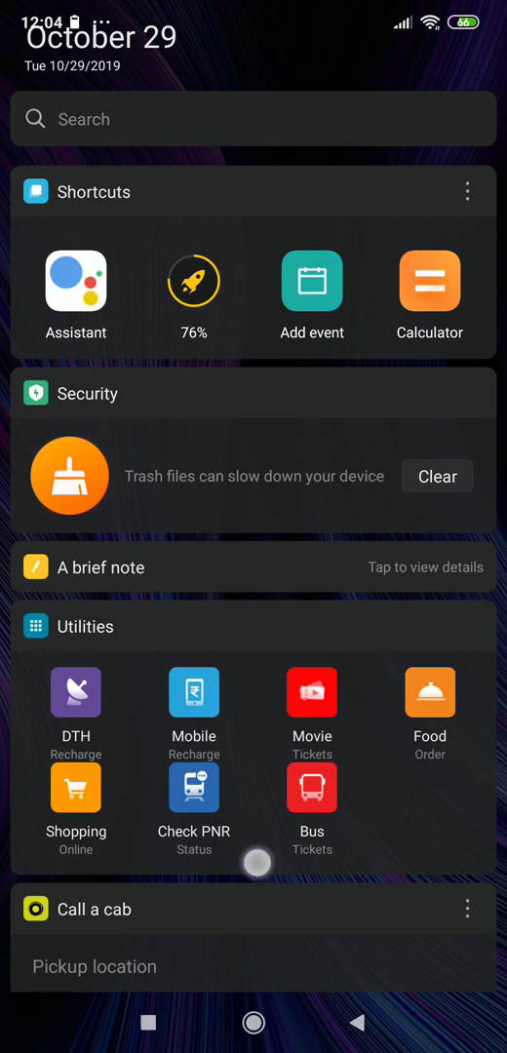
pyautogui.moveTo(253, 859); pyautogui.dragTo(256, 580)
pyautogui.moveTo(283, 343); pyautogui.dragTo(284, 441)
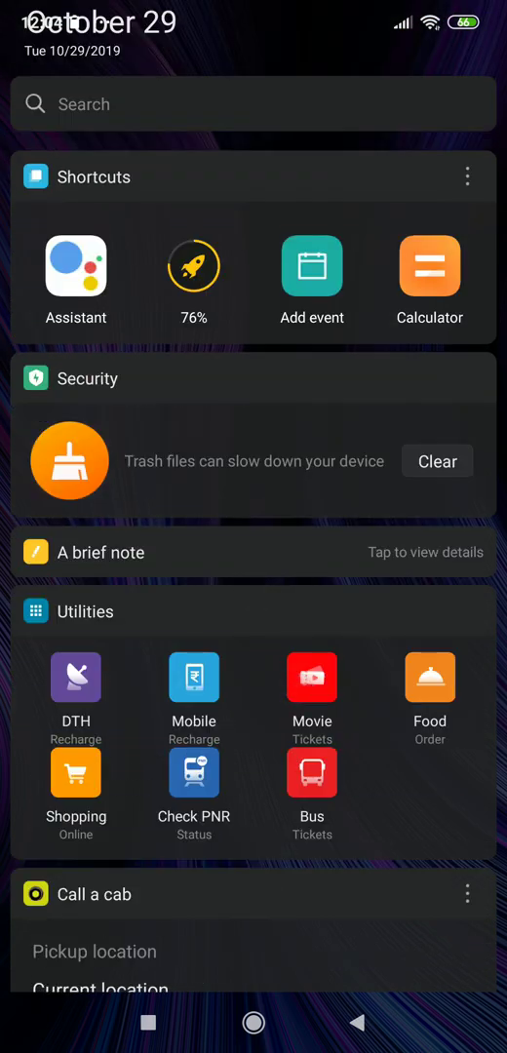
pyautogui.moveTo(282, 858); pyautogui.dragTo(245, 544)
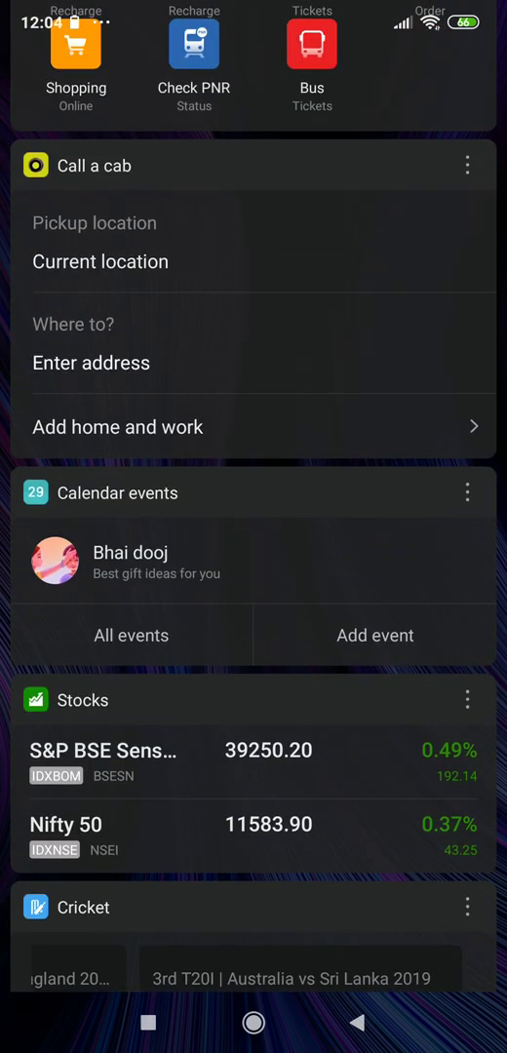
pyautogui.moveTo(419, 809); pyautogui.dragTo(270, 810)
pyautogui.moveTo(410, 584)
pyautogui.mouseDown()
pyautogui.moveTo(117, 585)
pyautogui.moveTo(409, 585)
pyautogui.mouseUp()
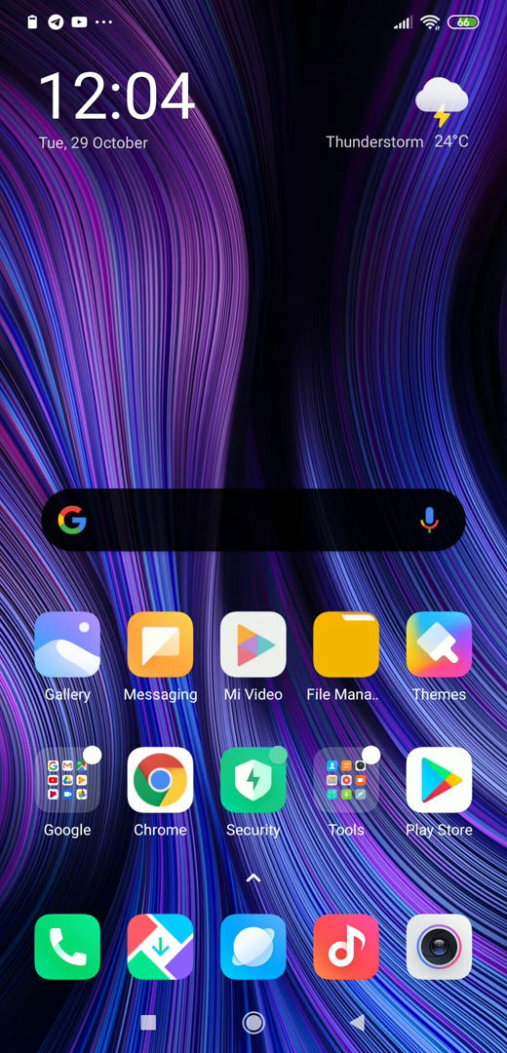
# Browse the app drawer's full list and its Communication and Entertainment categories.
pyautogui.moveTo(266, 737); pyautogui.dragTo(312, 398)
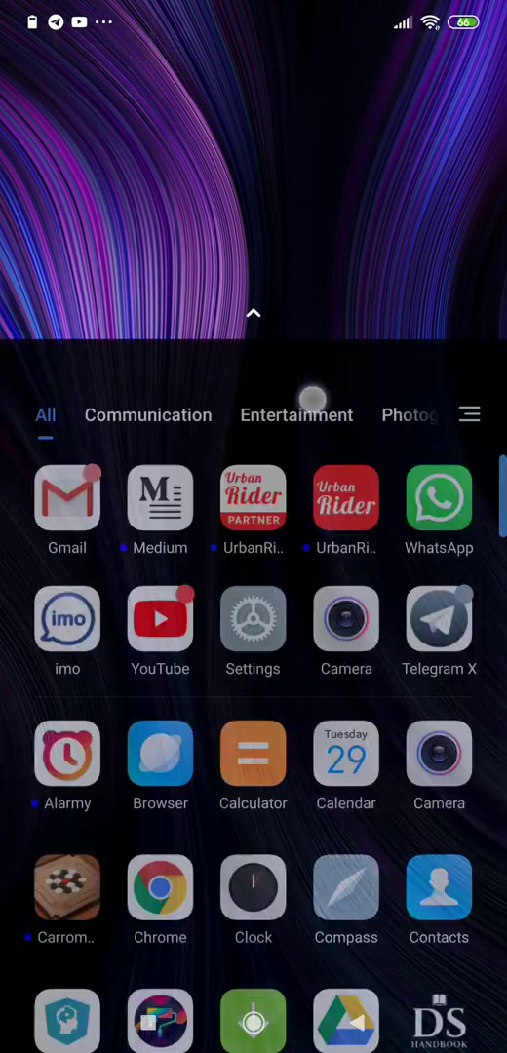
pyautogui.moveTo(278, 273); pyautogui.dragTo(297, 672)
pyautogui.moveTo(265, 669); pyautogui.dragTo(265, 390)
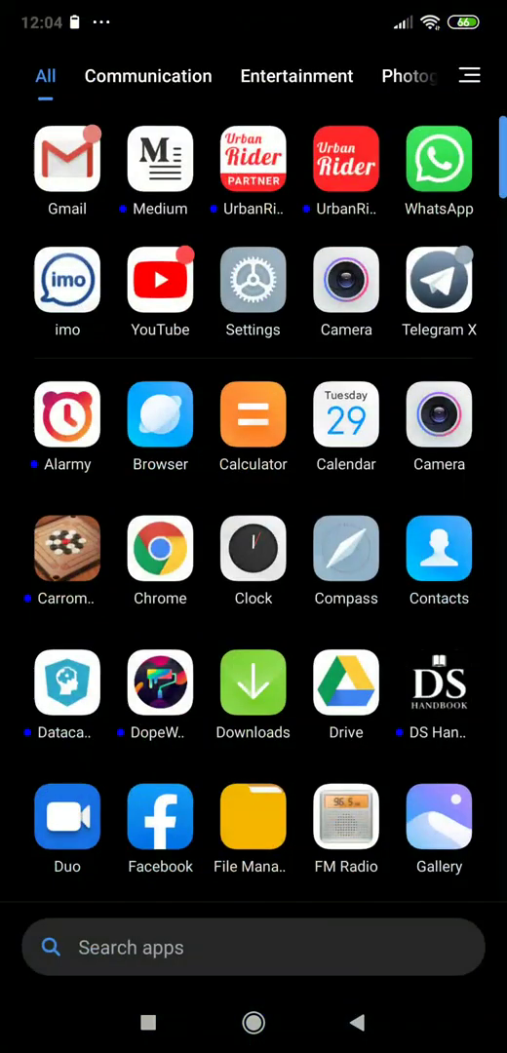
pyautogui.moveTo(409, 770); pyautogui.dragTo(300, 770)
pyautogui.moveTo(390, 682); pyautogui.dragTo(146, 682)
pyautogui.click(253, 1021)
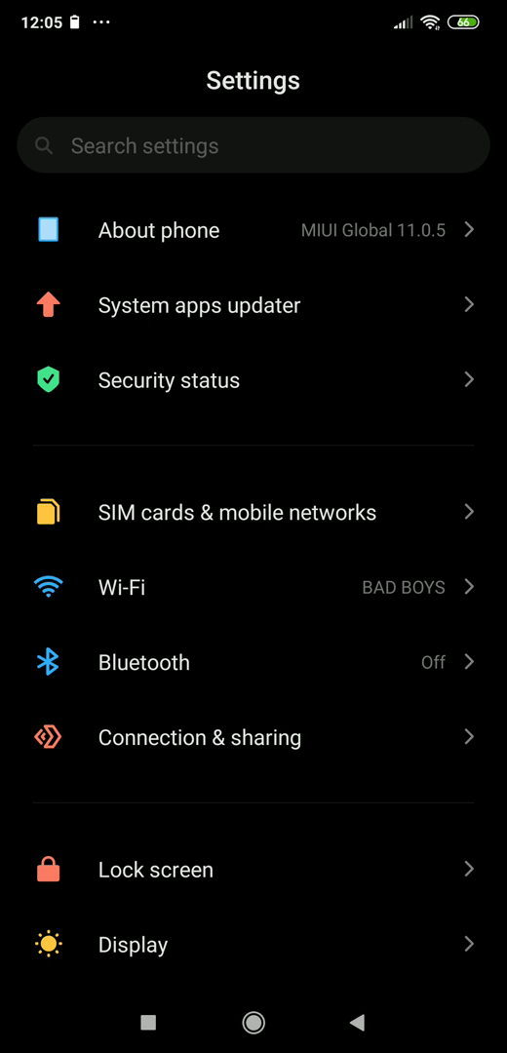
pyautogui.moveTo(265, 792); pyautogui.dragTo(265, 665)
# Look at the Dark mode settings under Display, then go home.
pyautogui.click(230, 825)
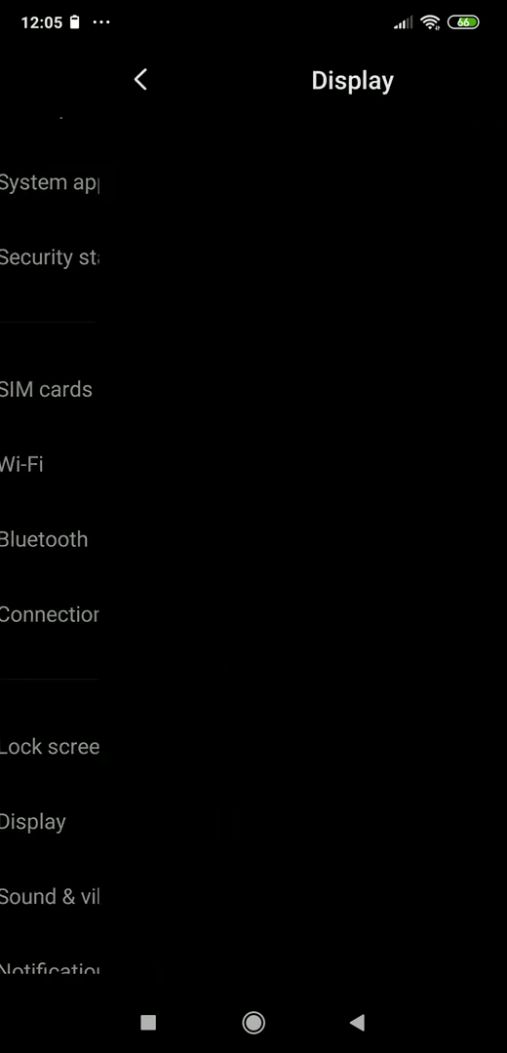
pyautogui.click(215, 512)
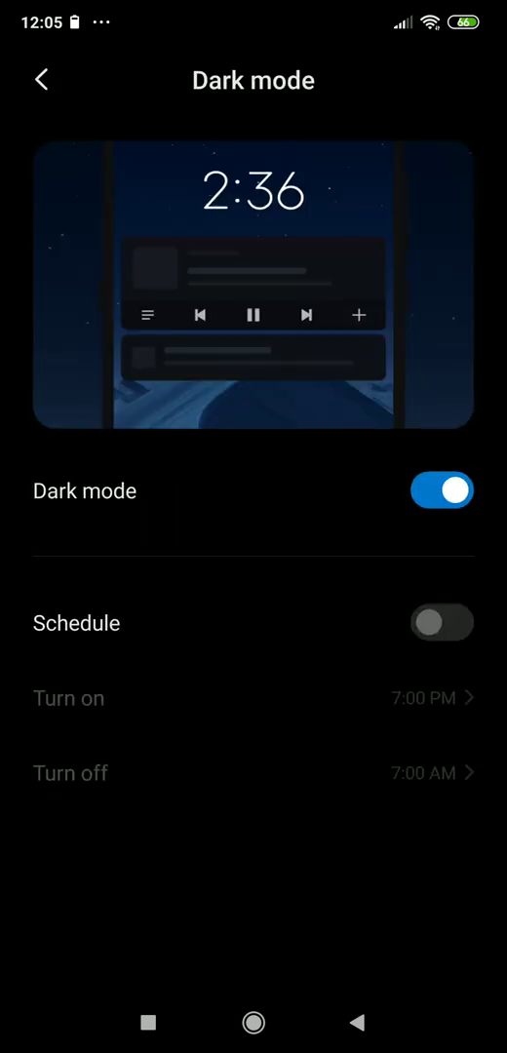
pyautogui.click(253, 1022)
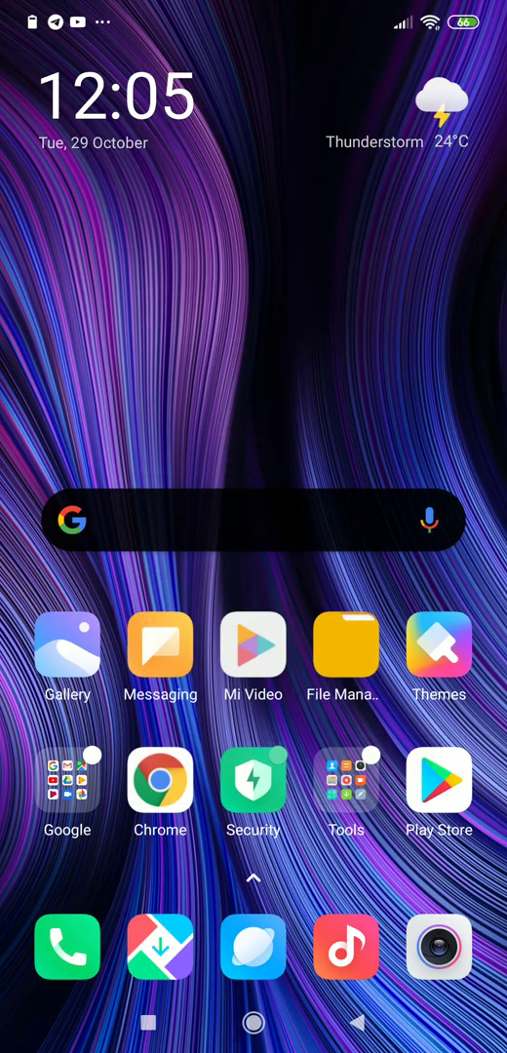
# Briefly open the Phone dialer, another dock app and Messaging from the home screen.
pyautogui.click(67, 946)
pyautogui.click(254, 1021)
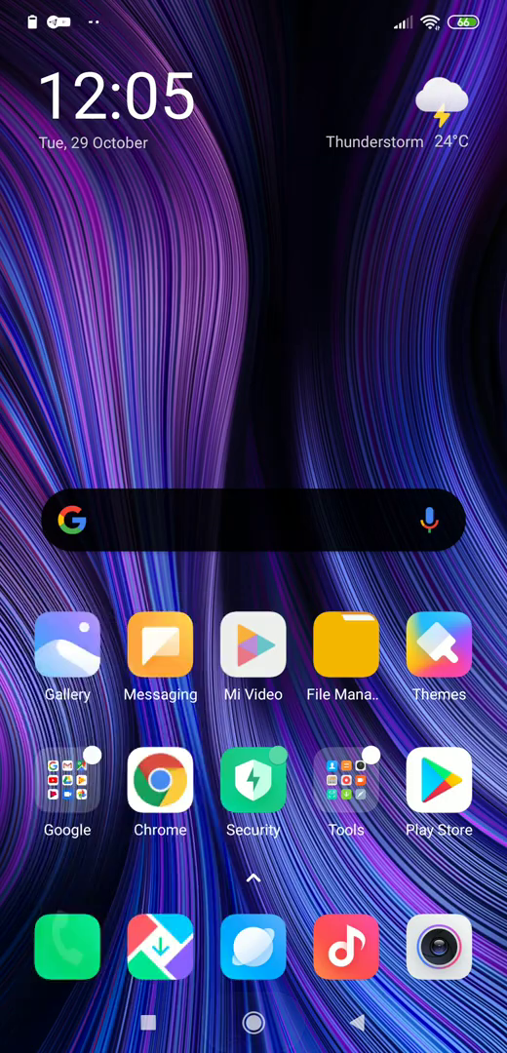
pyautogui.click(346, 945)
pyautogui.click(253, 1022)
pyautogui.moveTo(283, 877)
pyautogui.mouseDown()
pyautogui.moveTo(294, 665)
pyautogui.moveTo(272, 875)
pyautogui.mouseUp()
pyautogui.click(161, 645)
pyautogui.click(253, 1022)
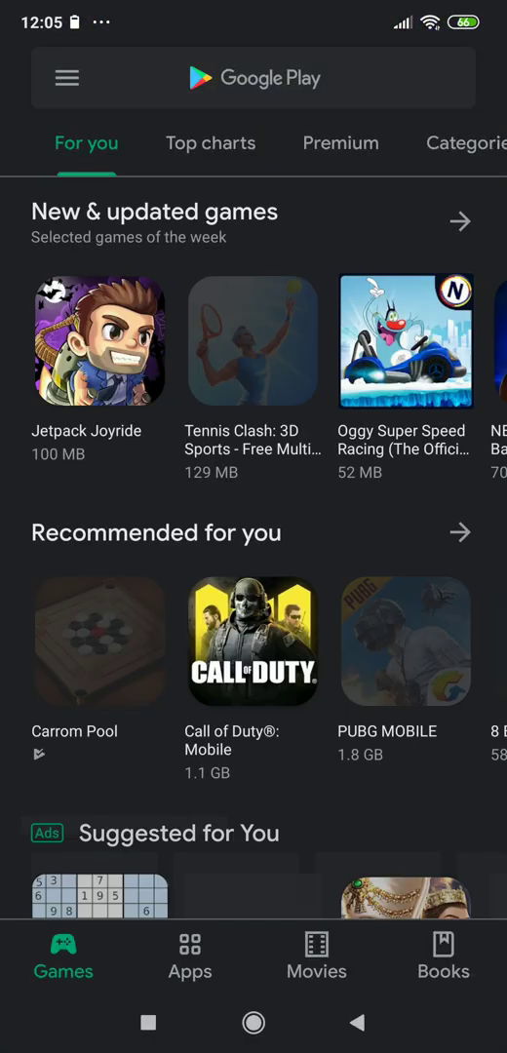
# Close Google Play, glance at the app drawer, and briefly open the Play Store.
pyautogui.click(254, 1021)
pyautogui.moveTo(254, 779); pyautogui.dragTo(254, 390)
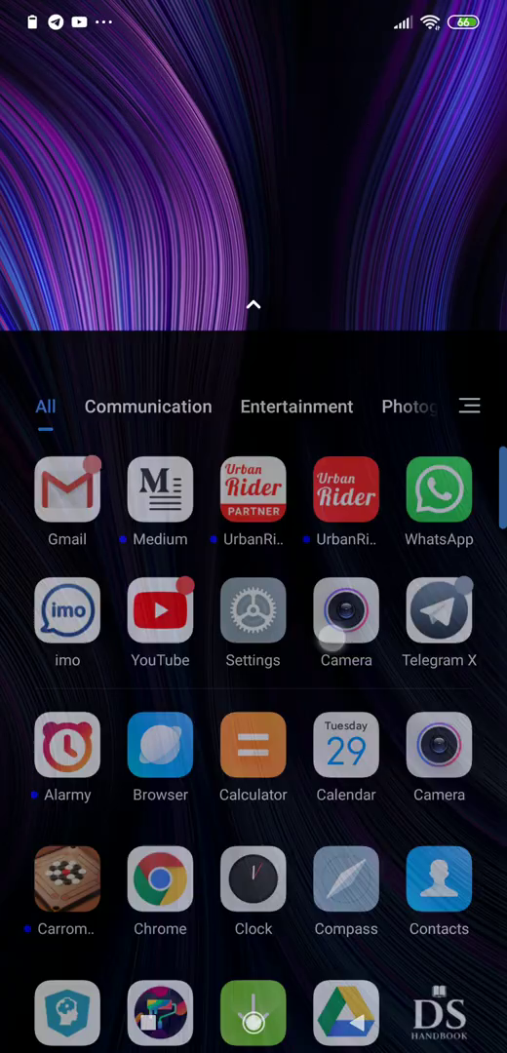
pyautogui.click(253, 1021)
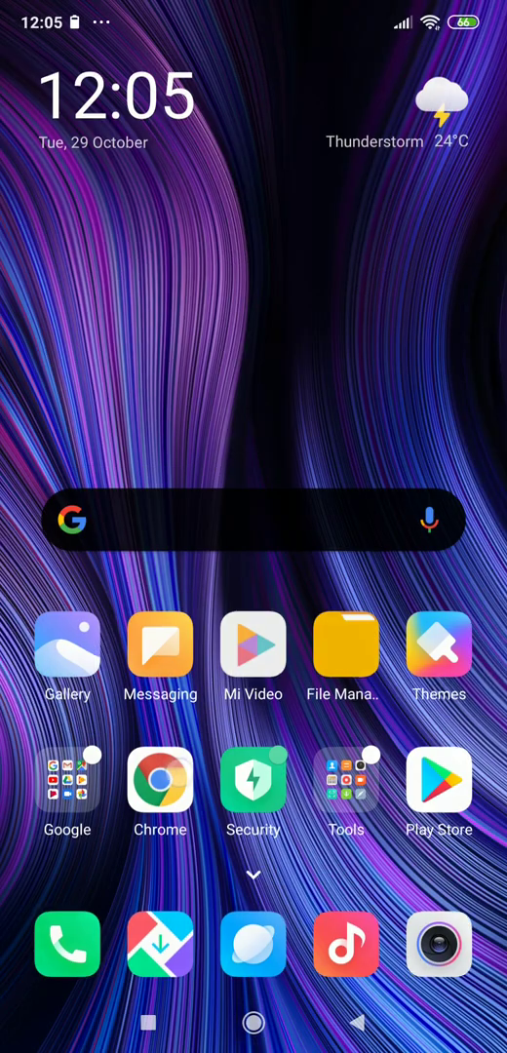
pyautogui.click(439, 838)
pyautogui.click(253, 1021)
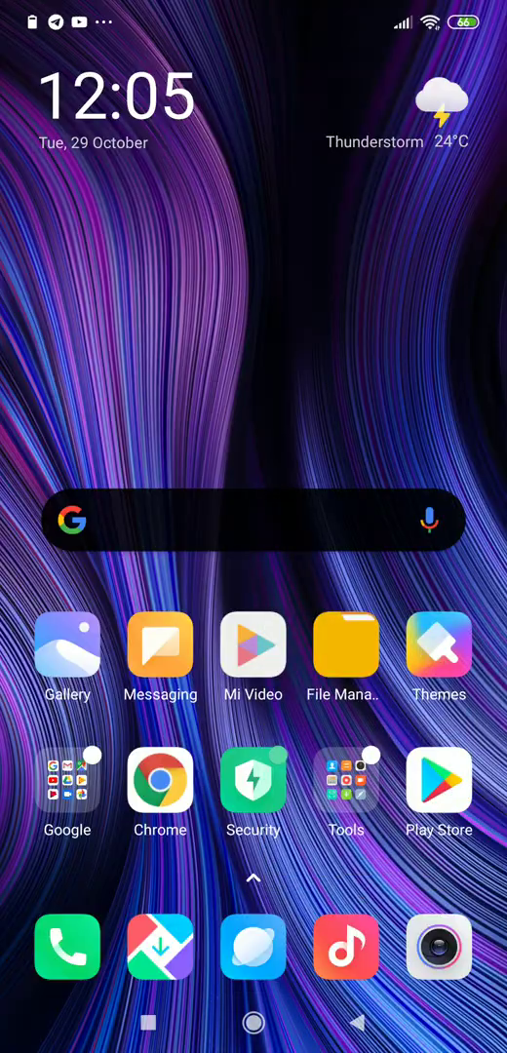
# Open system Settings from the notification shade, then return home.
pyautogui.moveTo(375, 19); pyautogui.dragTo(375, 271)
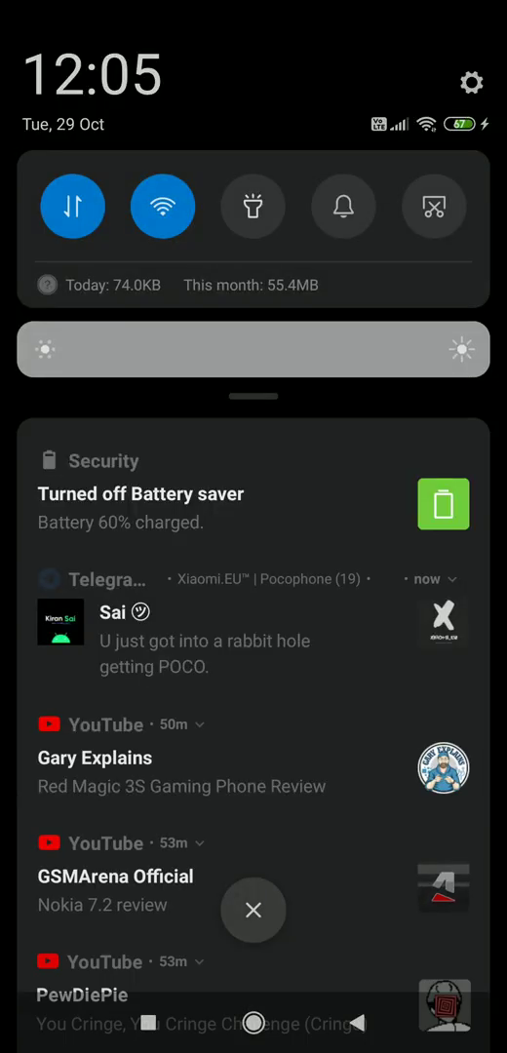
pyautogui.click(462, 88)
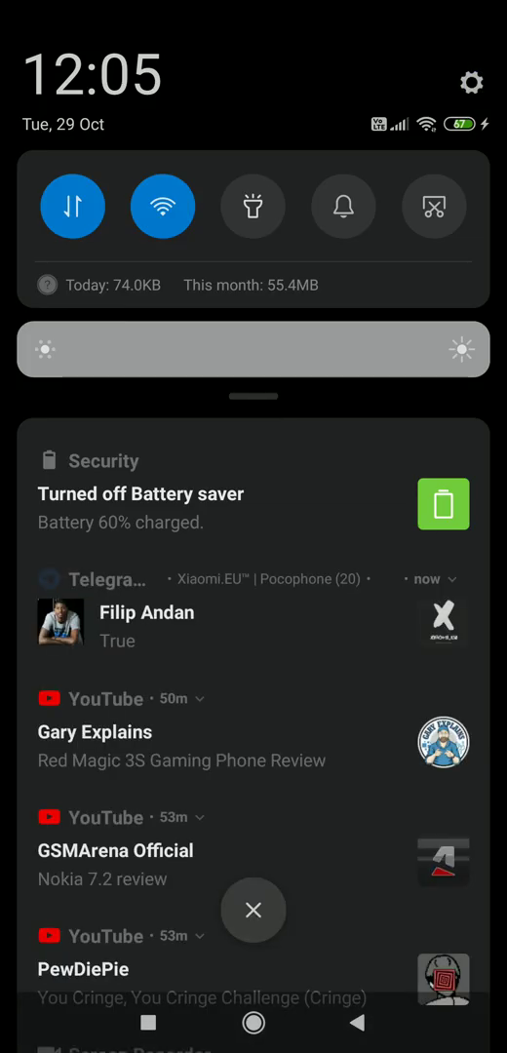
pyautogui.click(469, 84)
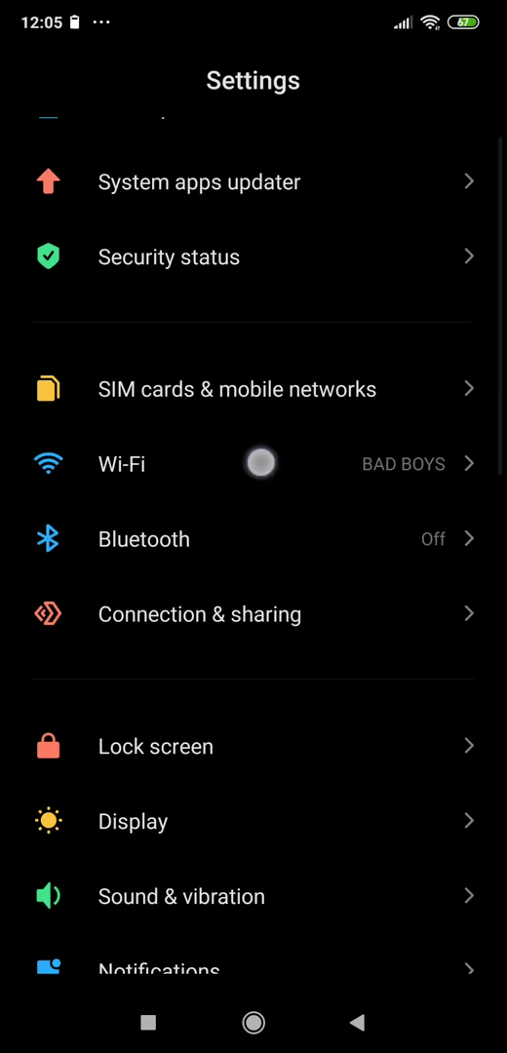
pyautogui.moveTo(259, 460); pyautogui.dragTo(258, 585)
pyautogui.click(253, 1022)
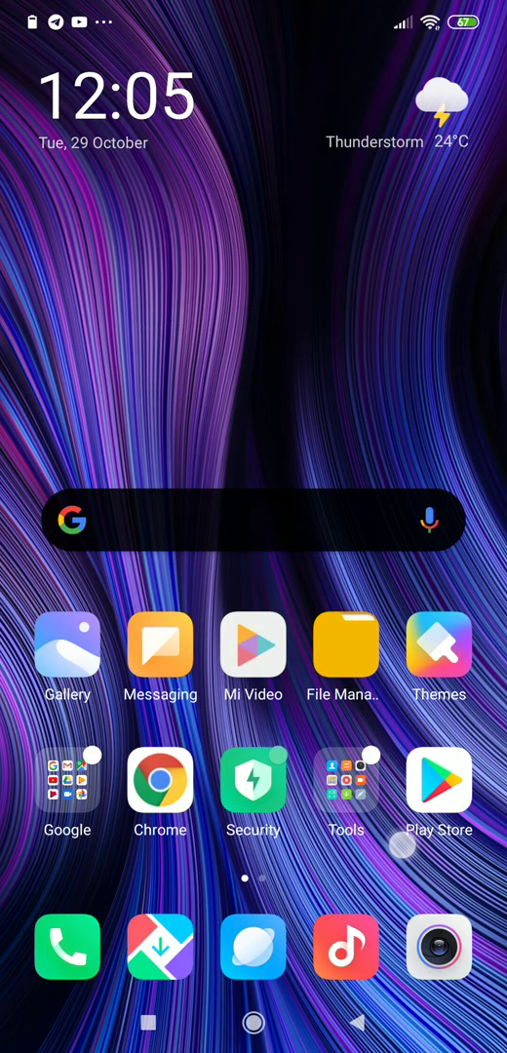
# Open GetApps' app info, bring up Clear data and cancel it.
pyautogui.moveTo(339, 714); pyautogui.dragTo(380, 717)
pyautogui.click(160, 780)
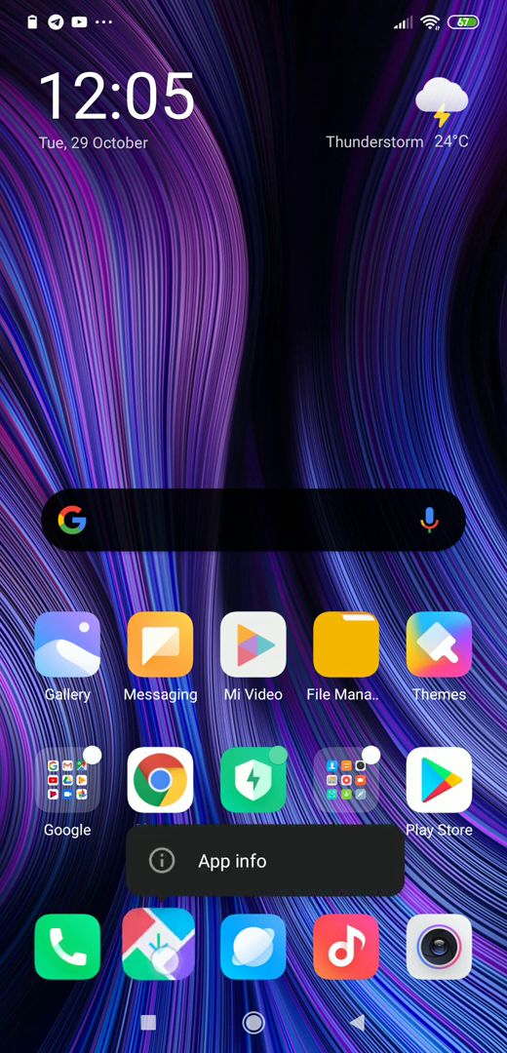
pyautogui.click(254, 869)
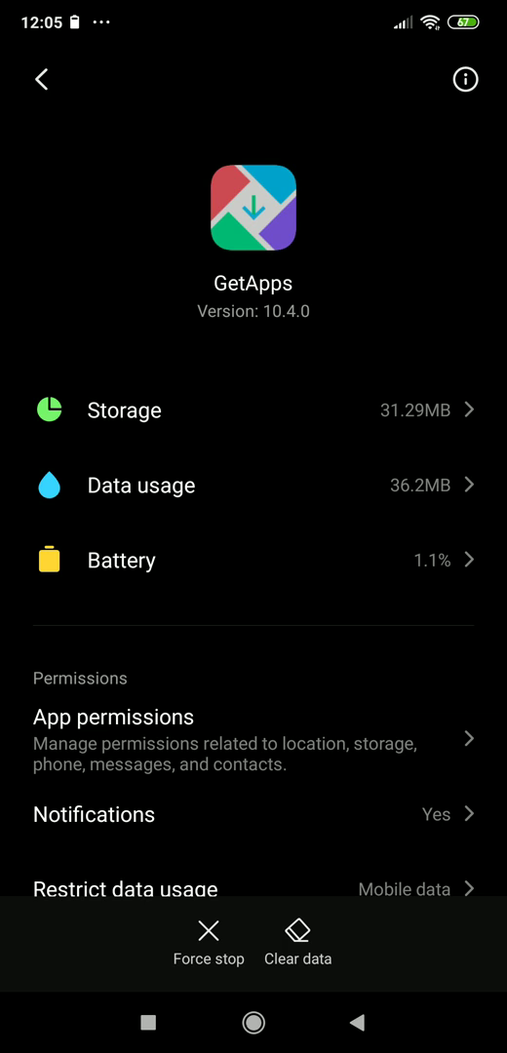
pyautogui.click(297, 941)
pyautogui.click(252, 926)
pyautogui.click(252, 1022)
# Move to the second home page and pull down the notification shade.
pyautogui.moveTo(409, 487); pyautogui.dragTo(97, 487)
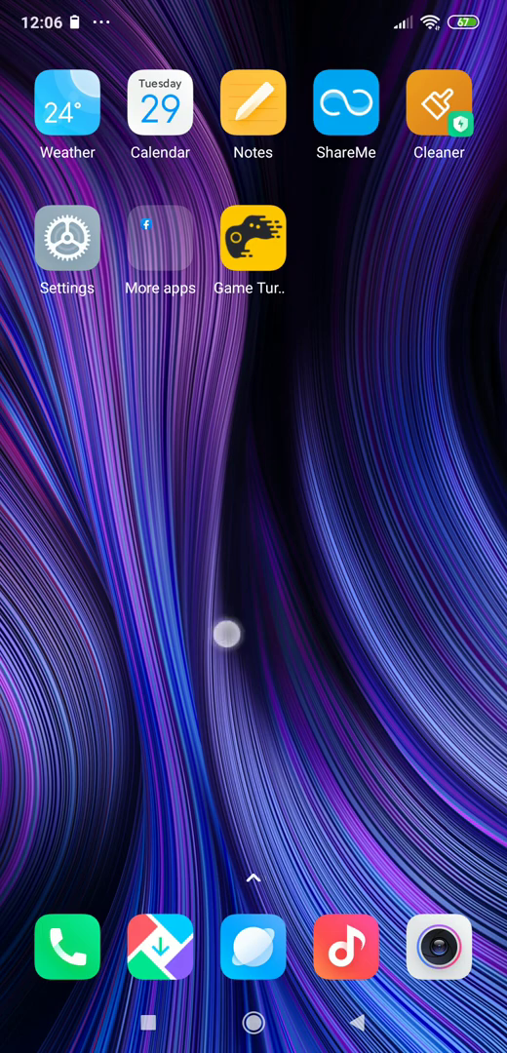
pyautogui.moveTo(226, 633); pyautogui.dragTo(225, 293)
pyautogui.moveTo(239, 683); pyautogui.dragTo(239, 390)
pyautogui.moveTo(277, 482); pyautogui.dragTo(277, 243)
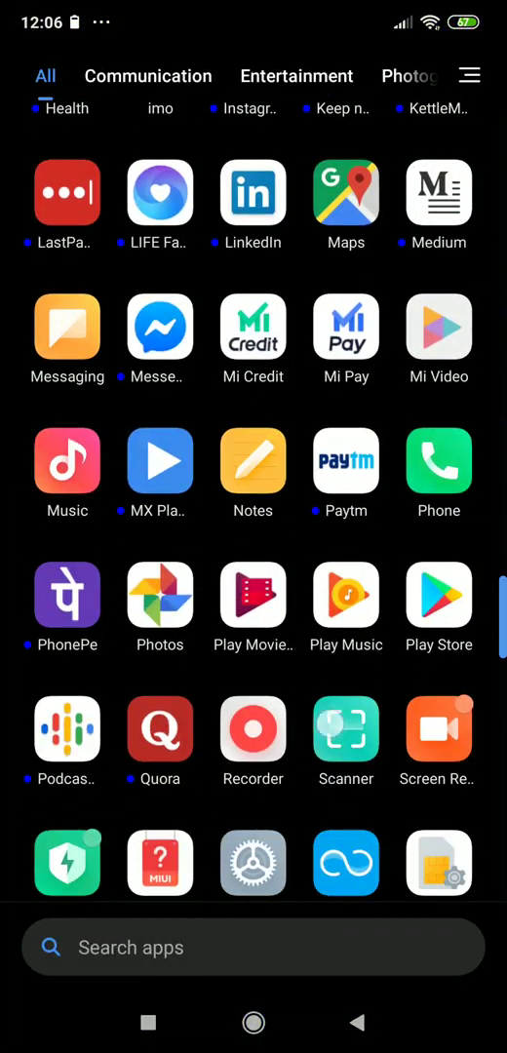
pyautogui.moveTo(253, 682)
pyautogui.mouseDown()
pyautogui.moveTo(254, 292)
pyautogui.moveTo(254, 634)
pyautogui.mouseUp()
pyautogui.moveTo(254, 390); pyautogui.dragTo(254, 507)
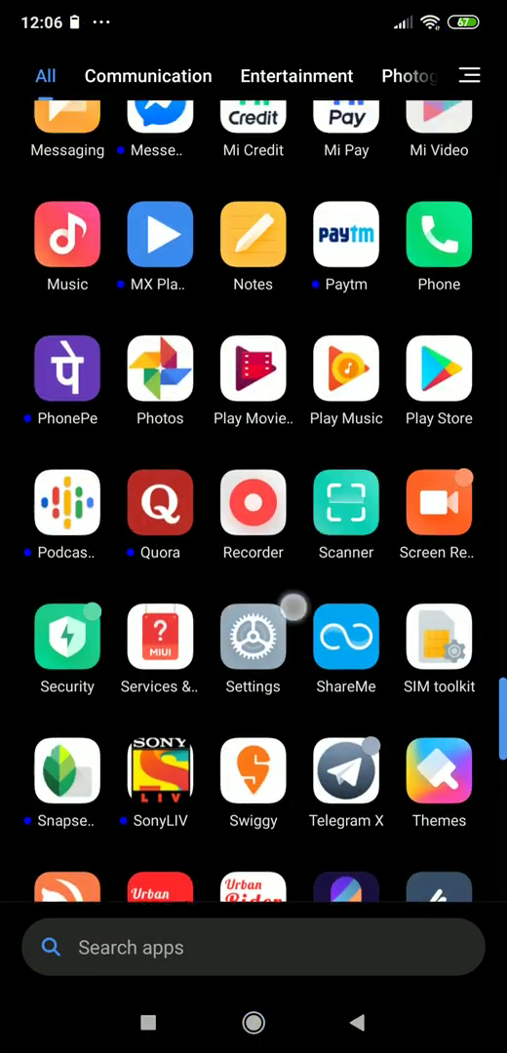
pyautogui.moveTo(254, 293); pyautogui.dragTo(253, 633)
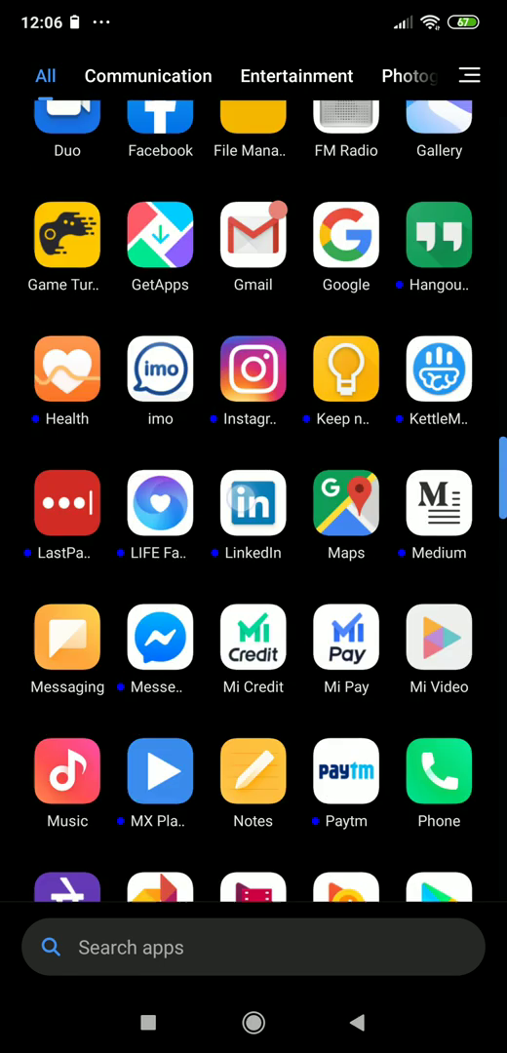
pyautogui.moveTo(254, 243); pyautogui.dragTo(253, 877)
pyautogui.moveTo(253, 9); pyautogui.dragTo(253, 585)
# Open Settings, go to Display and open Notch & status bar.
pyautogui.click(471, 82)
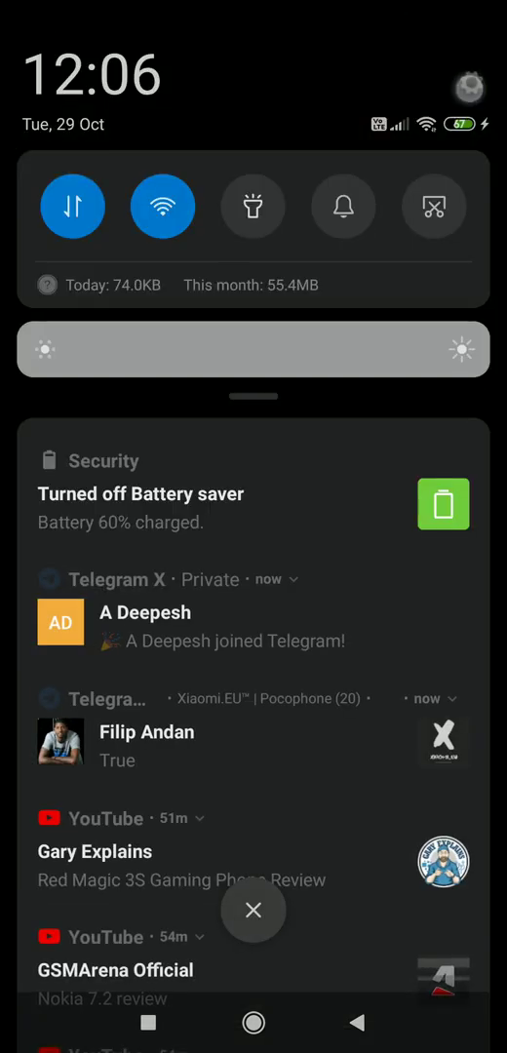
pyautogui.moveTo(247, 907); pyautogui.dragTo(247, 714)
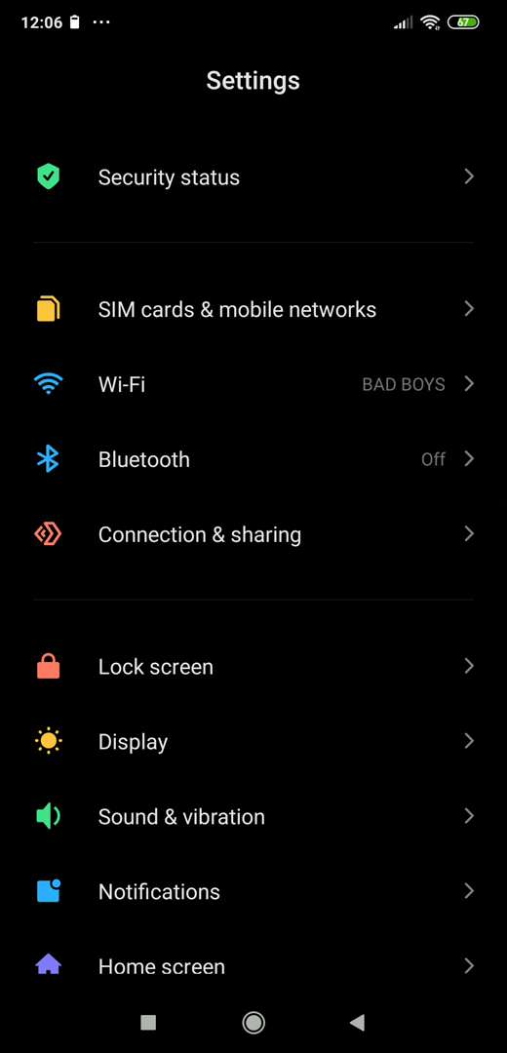
pyautogui.click(248, 744)
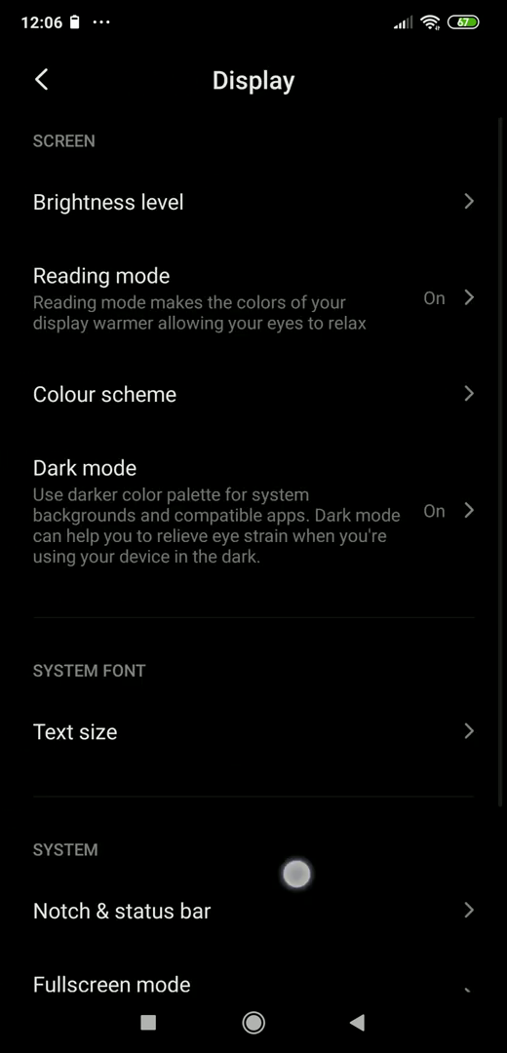
pyautogui.moveTo(295, 870); pyautogui.dragTo(295, 792)
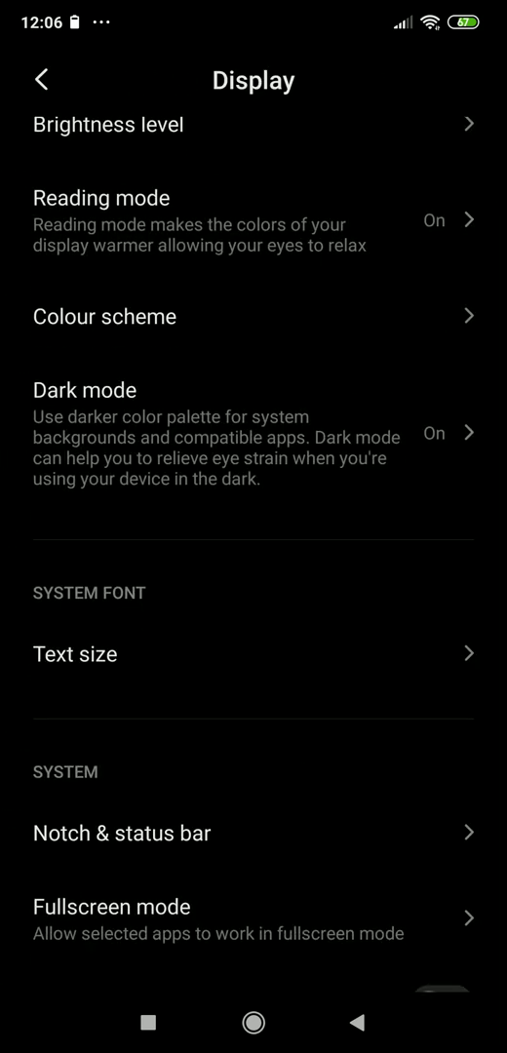
pyautogui.moveTo(258, 832); pyautogui.dragTo(258, 588)
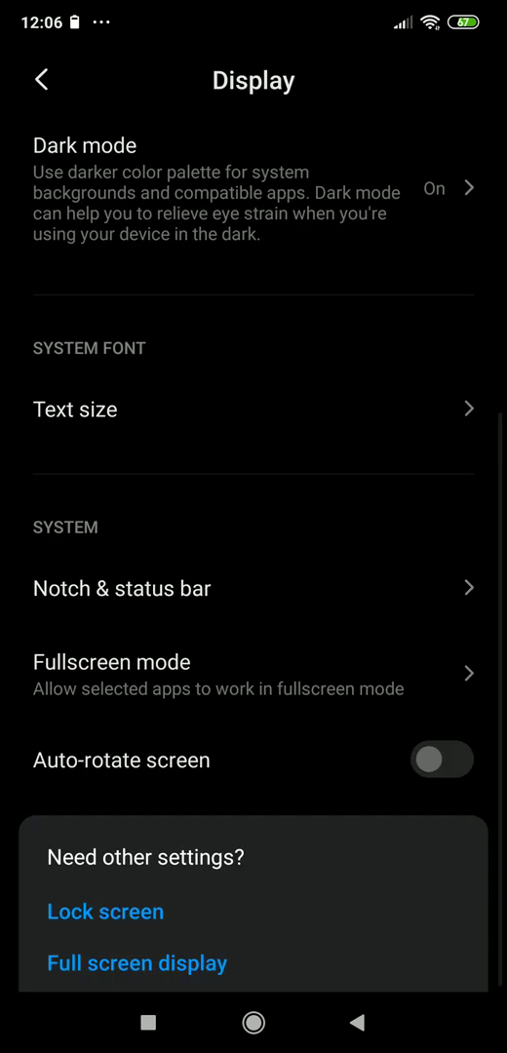
pyautogui.moveTo(293, 829); pyautogui.dragTo(293, 738)
pyautogui.click(225, 610)
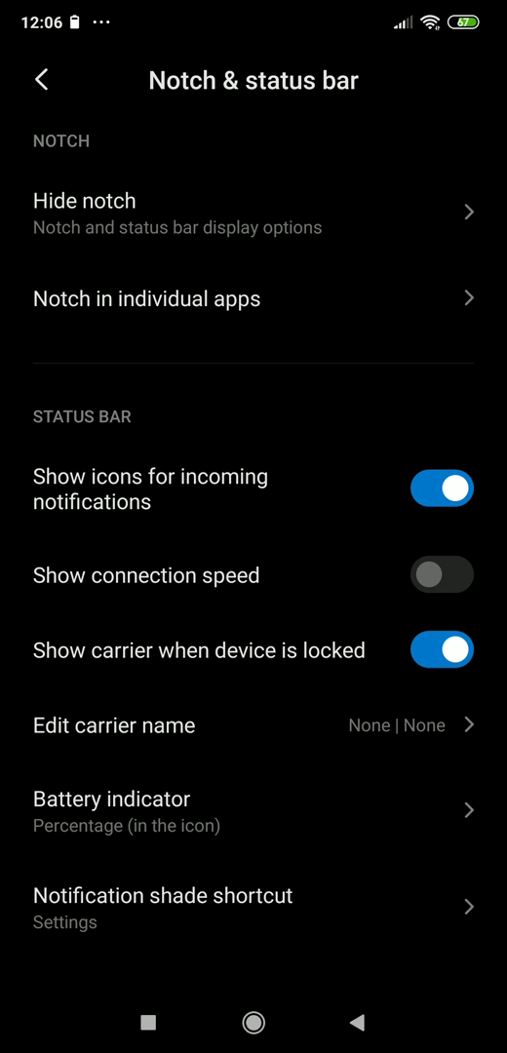
# Pull down the shade over Settings and dismiss the Security notification.
pyautogui.moveTo(43, 18)
pyautogui.mouseDown()
pyautogui.moveTo(89, 113)
pyautogui.moveTo(152, 47)
pyautogui.mouseUp()
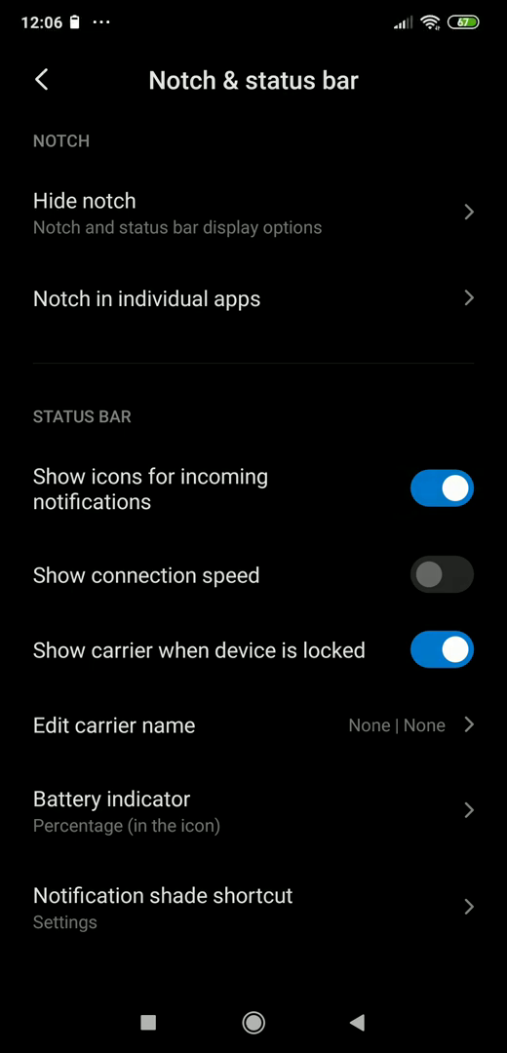
pyautogui.moveTo(411, 3); pyautogui.dragTo(292, 683)
pyautogui.moveTo(155, 493); pyautogui.dragTo(448, 502)
pyautogui.moveTo(295, 877); pyautogui.dragTo(296, 97)
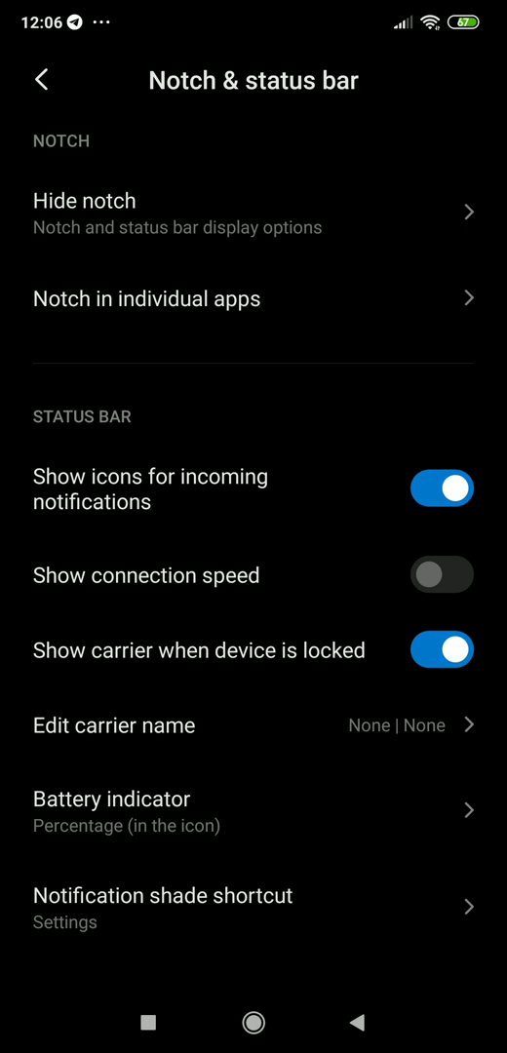
# Swipe away the Telegram group notification, then return to the first home page.
pyautogui.moveTo(417, 3)
pyautogui.mouseDown()
pyautogui.moveTo(417, 207)
pyautogui.moveTo(263, 634)
pyautogui.moveTo(333, 820)
pyautogui.mouseUp()
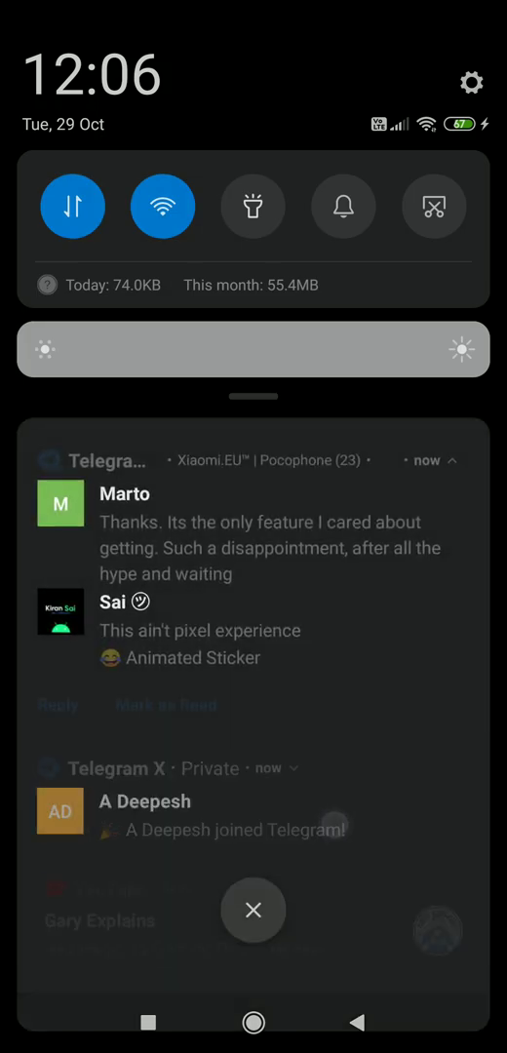
pyautogui.moveTo(270, 708)
pyautogui.mouseDown()
pyautogui.moveTo(305, 708)
pyautogui.moveTo(502, 638)
pyautogui.mouseUp()
pyautogui.moveTo(277, 760); pyautogui.dragTo(277, 640)
pyautogui.moveTo(347, 774); pyautogui.dragTo(385, 352)
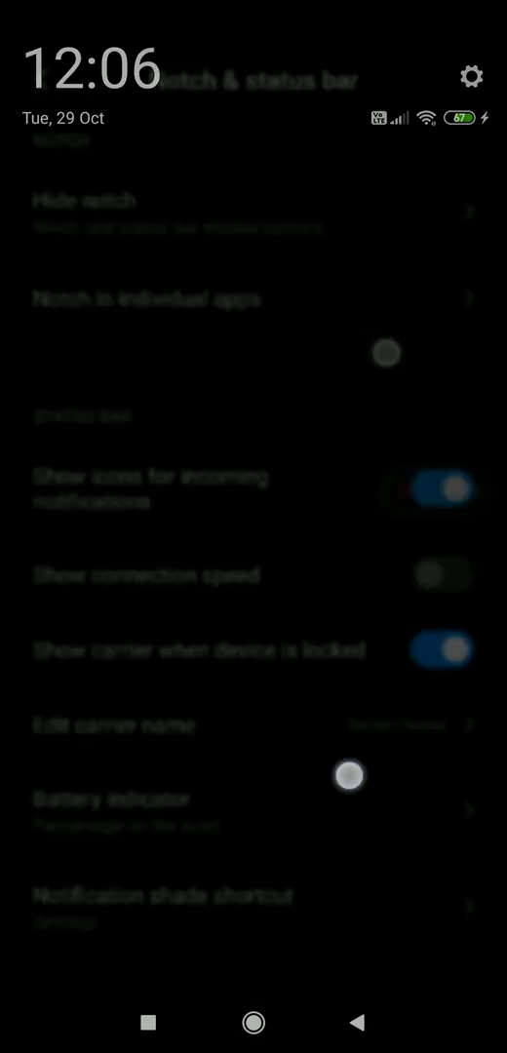
pyautogui.click(261, 1023)
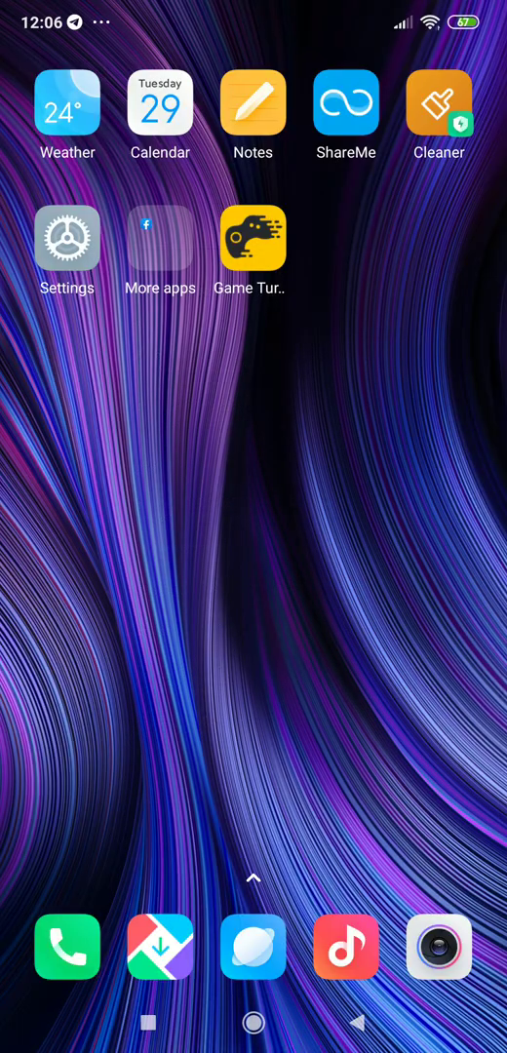
pyautogui.moveTo(146, 682); pyautogui.dragTo(488, 683)
pyautogui.moveTo(253, 828); pyautogui.dragTo(253, 390)
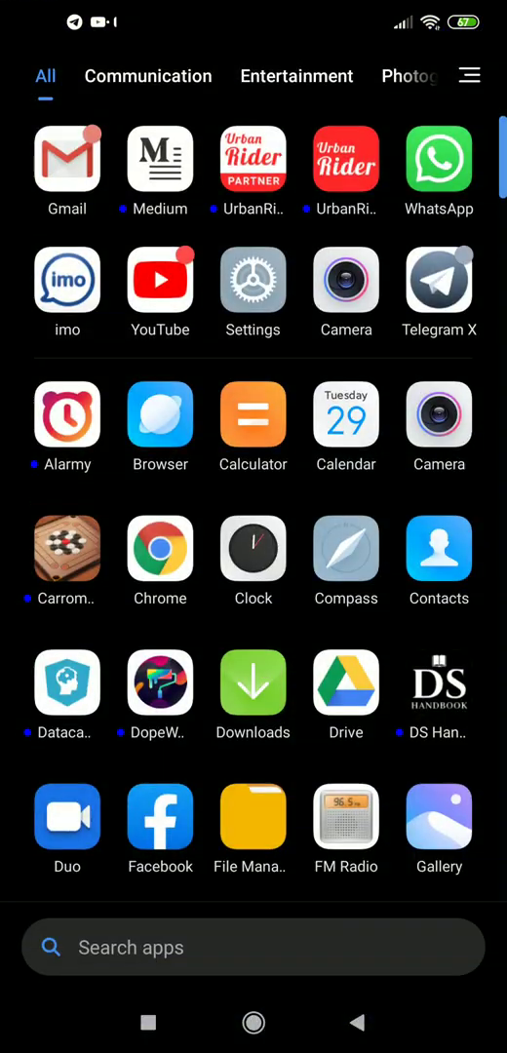
pyautogui.moveTo(253, 780); pyautogui.dragTo(253, 292)
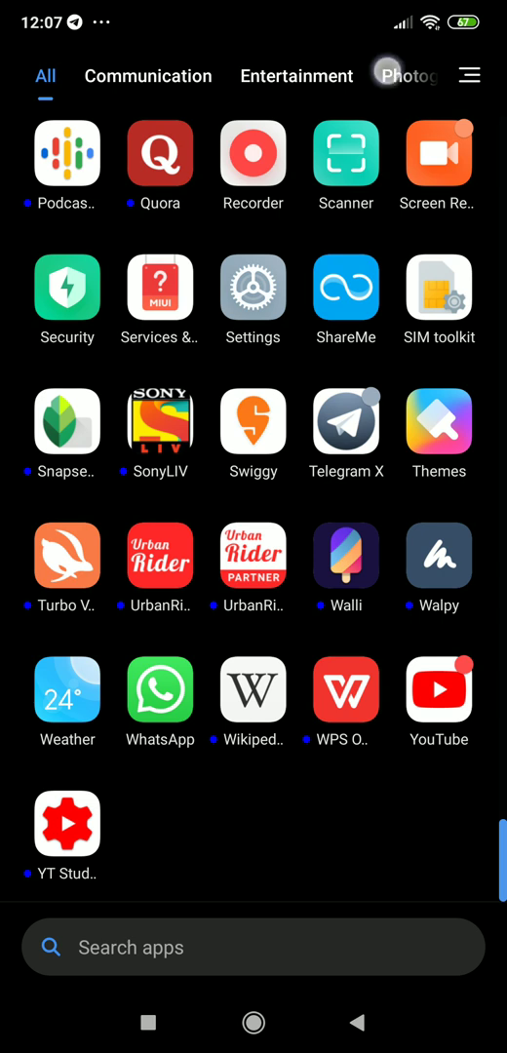
# Reply 'Hey' to the Telegram X message from the notification shade.
pyautogui.moveTo(385, 70)
pyautogui.mouseDown()
pyautogui.moveTo(287, 738)
pyautogui.moveTo(287, 775)
pyautogui.mouseUp()
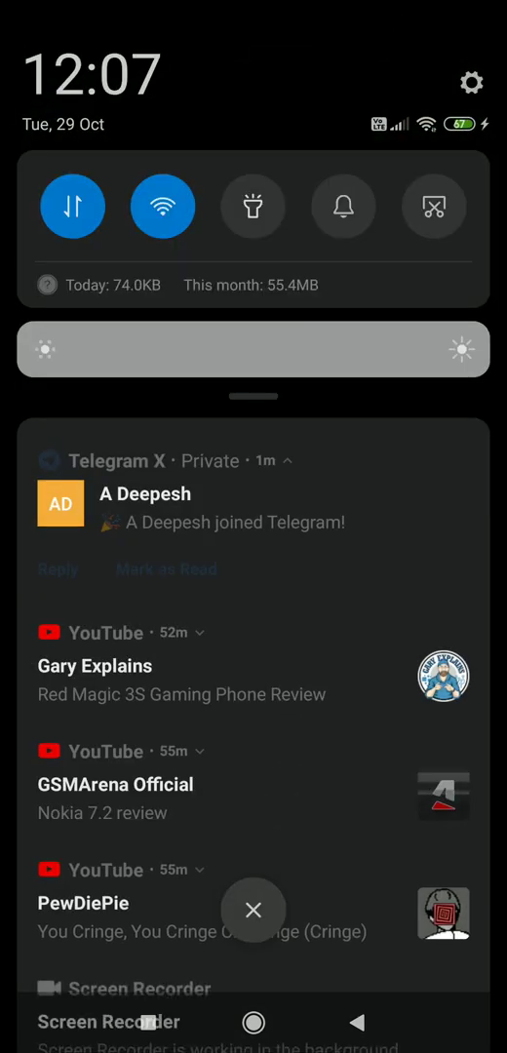
pyautogui.click(57, 568)
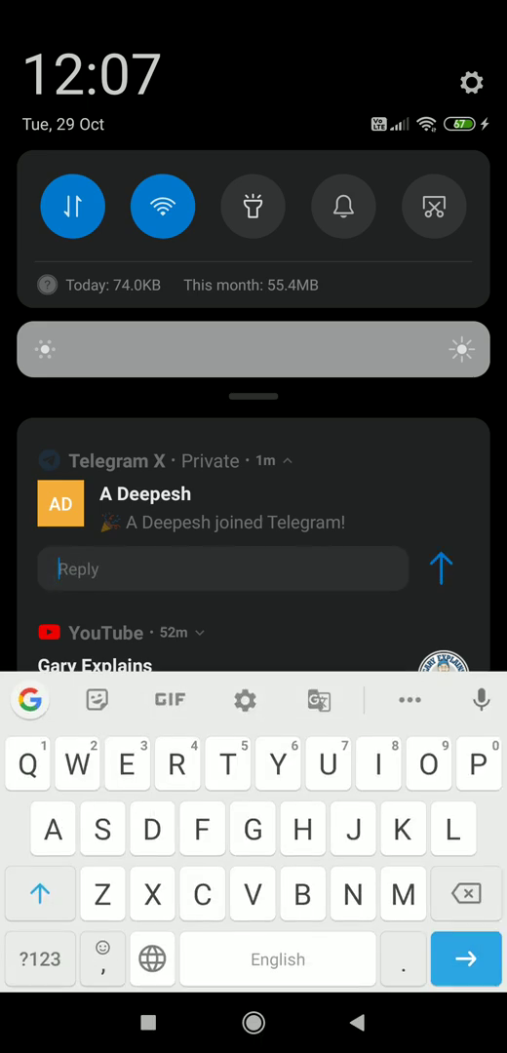
pyautogui.write('Hey')
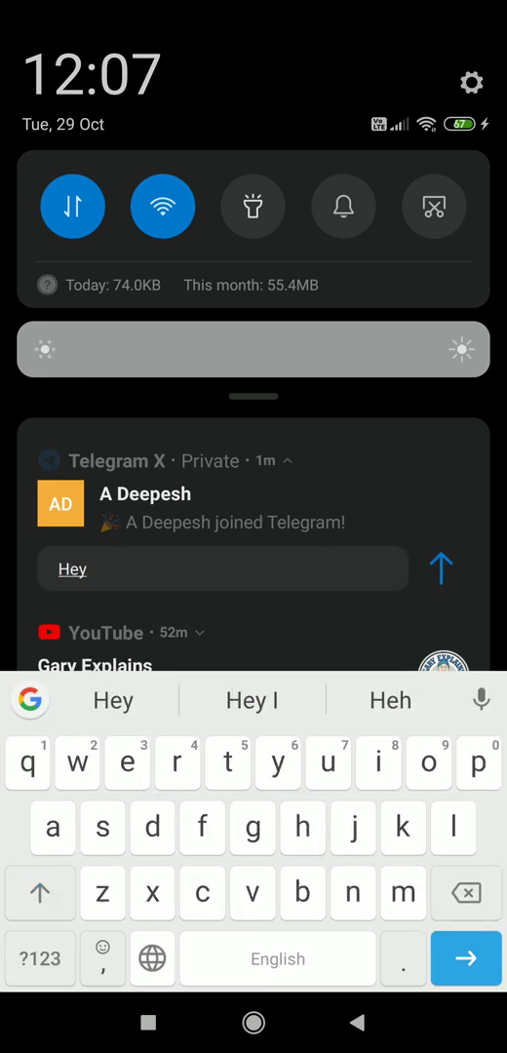
pyautogui.click(440, 568)
pyautogui.scroll(-3, 345, 639)
pyautogui.scroll(-5, 413, 588)
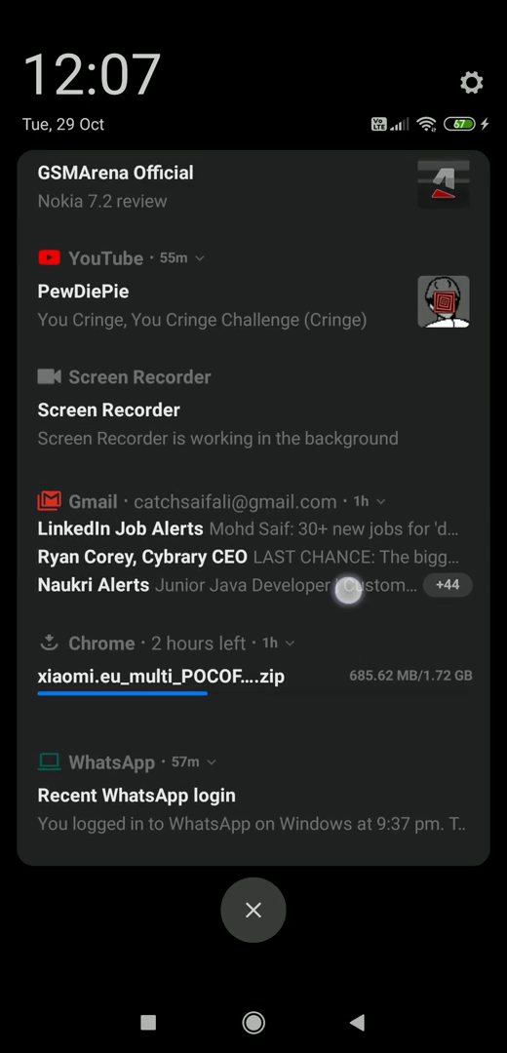
pyautogui.moveTo(300, 457); pyautogui.dragTo(300, 828)
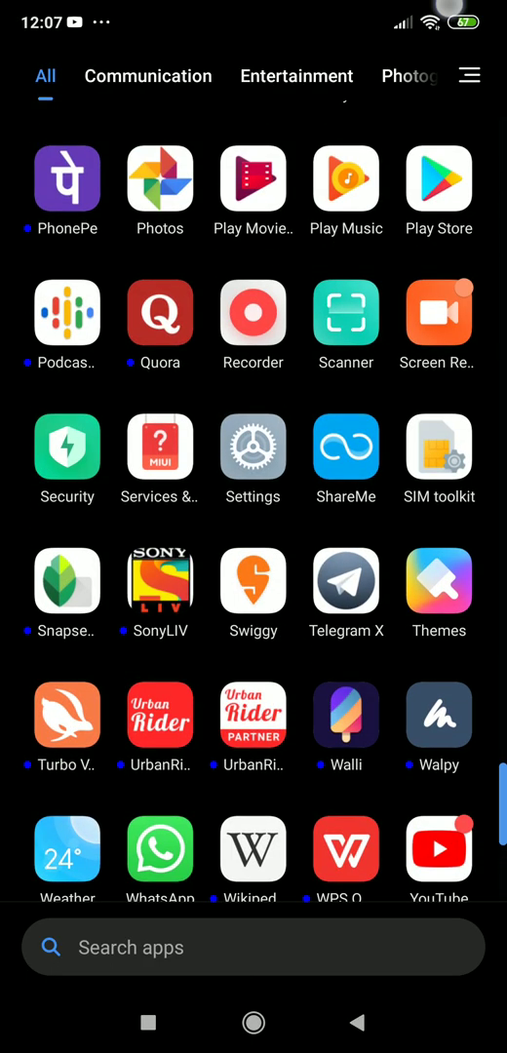
# Search Settings for 'full screen', preview the Full screen gestures tutorial, and go home.
pyautogui.click(471, 82)
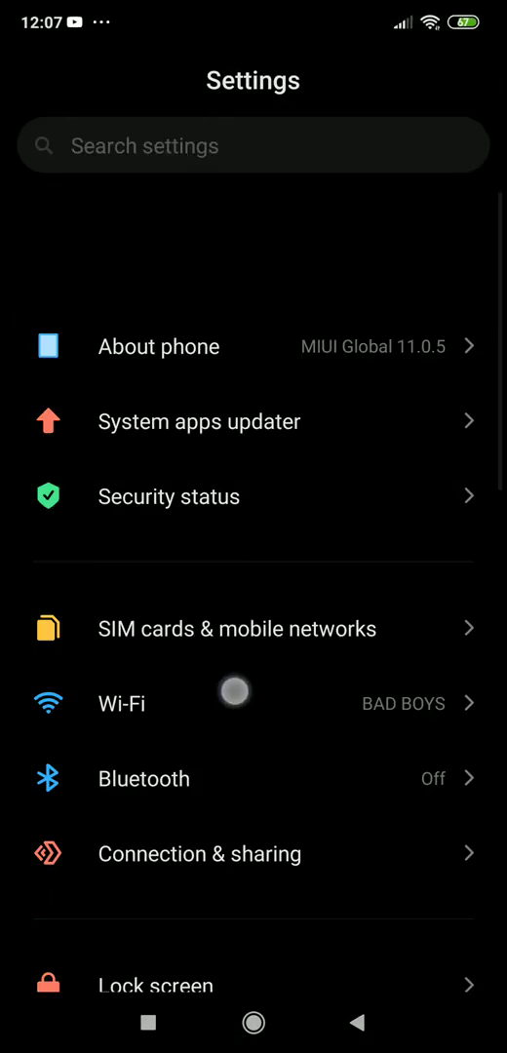
pyautogui.click(286, 145)
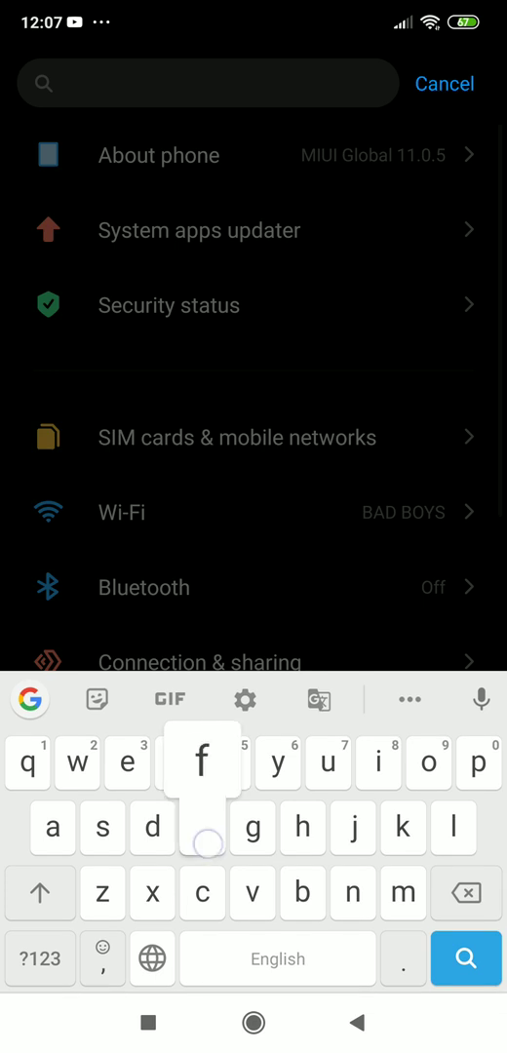
pyautogui.write('full scr')
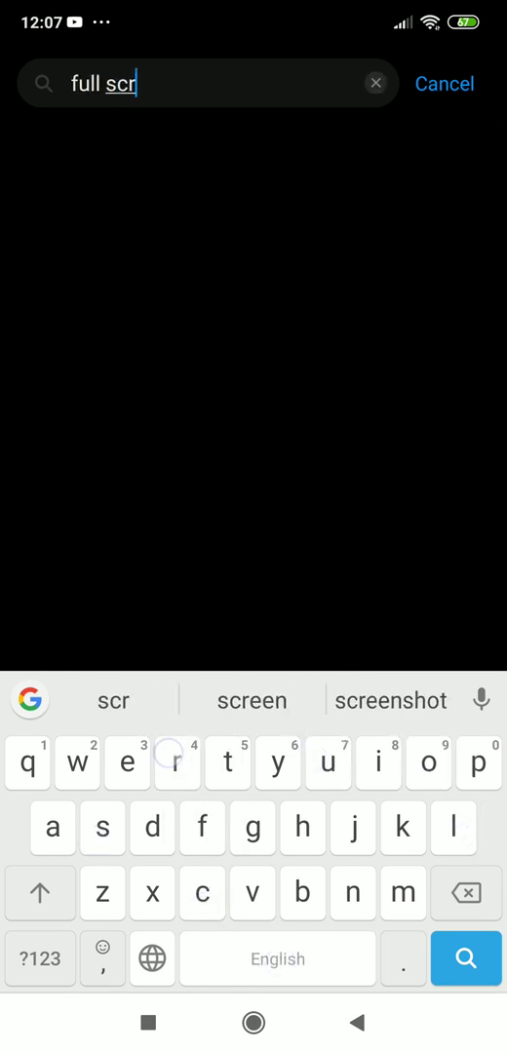
pyautogui.write('een')
pyautogui.click(195, 190)
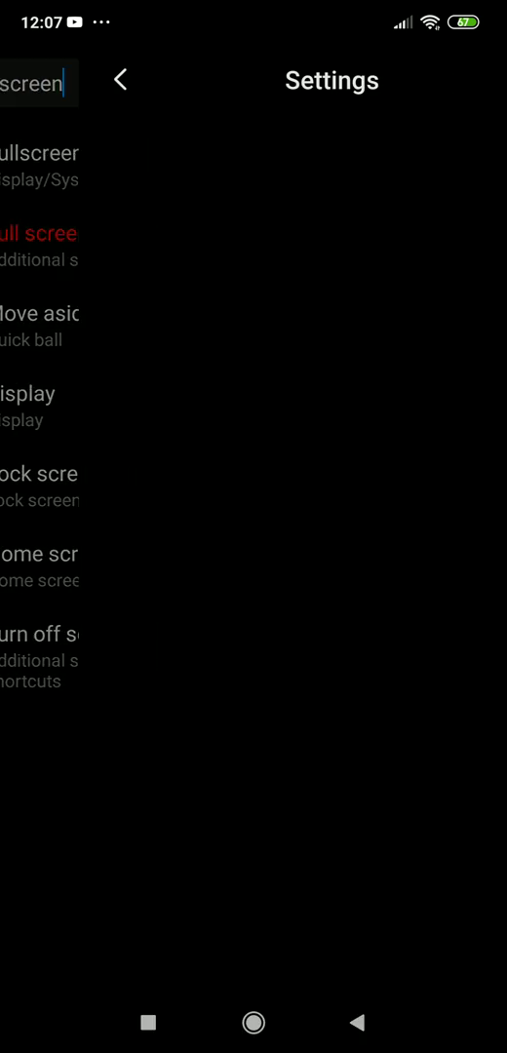
pyautogui.click(297, 629)
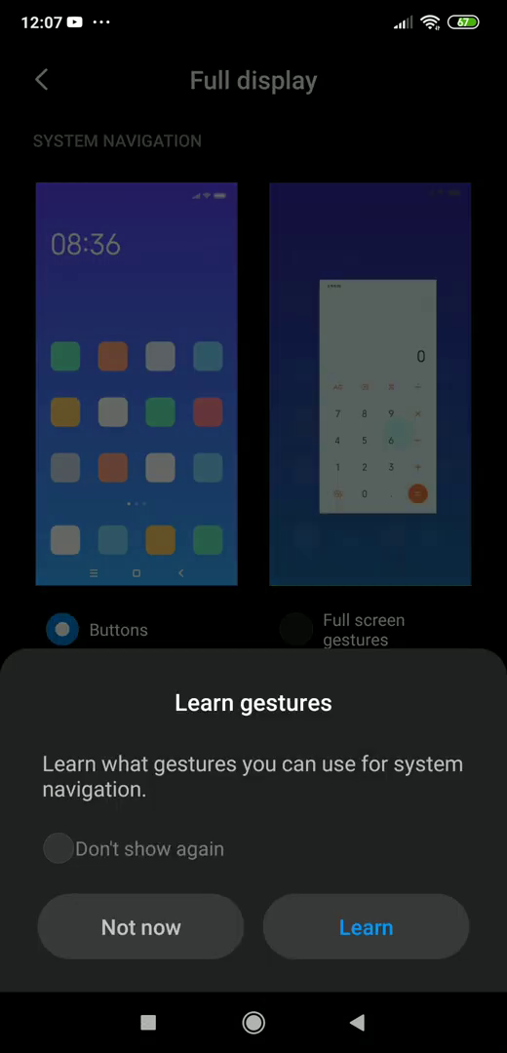
pyautogui.click(367, 992)
pyautogui.click(86, 970)
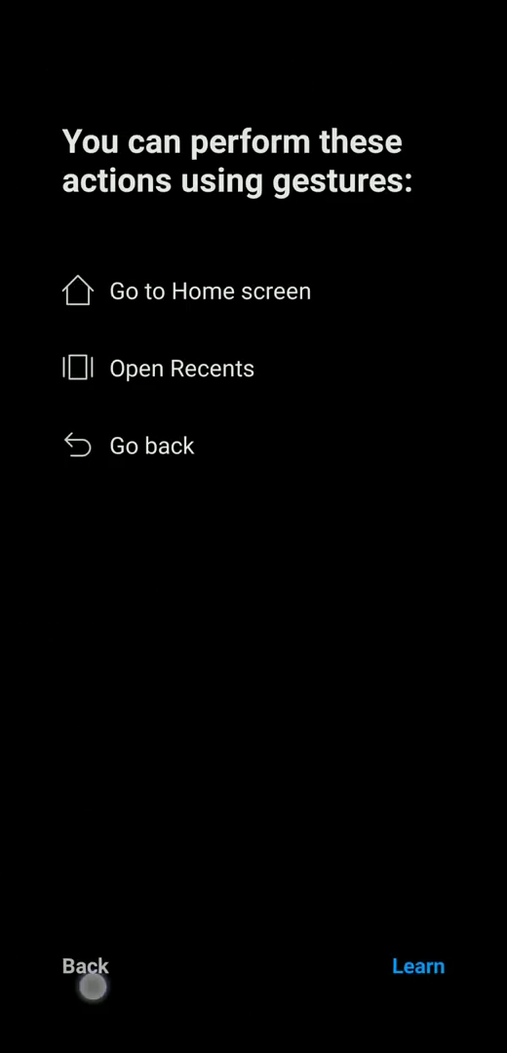
pyautogui.moveTo(254, 1043); pyautogui.dragTo(253, 585)
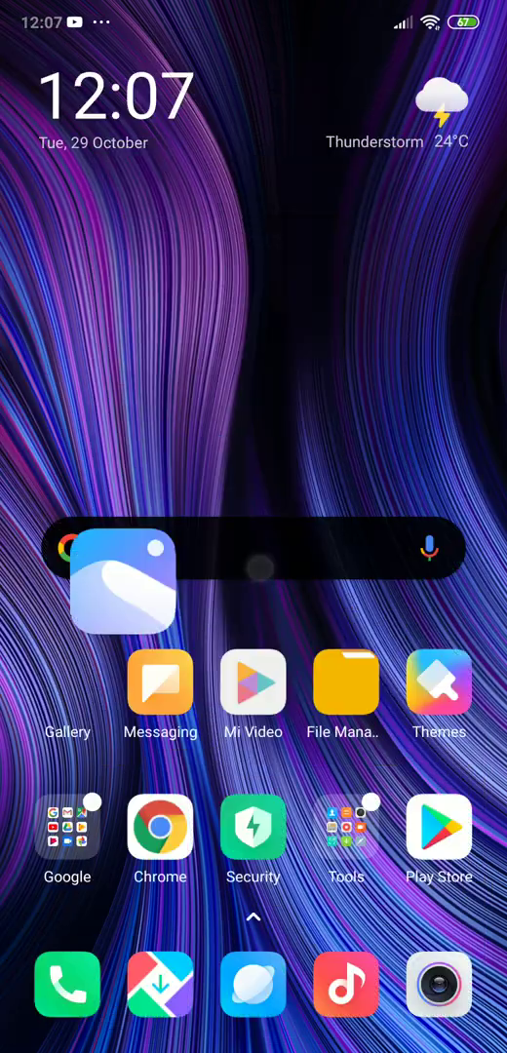
# Briefly open Messaging, Mi Video and File Manager, returning home each time.
pyautogui.click(160, 687)
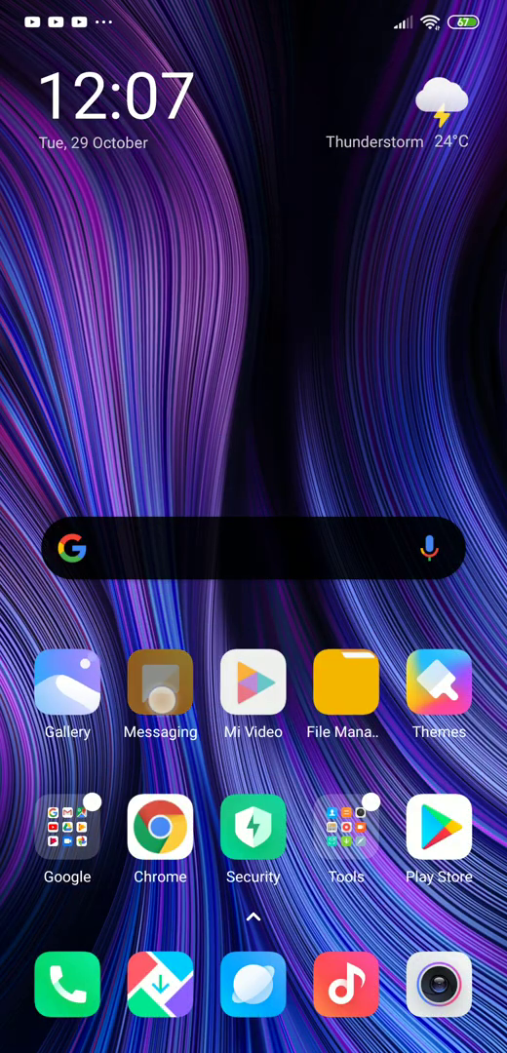
pyautogui.moveTo(262, 722); pyautogui.dragTo(261, 488)
pyautogui.click(254, 682)
pyautogui.moveTo(253, 1043); pyautogui.dragTo(253, 585)
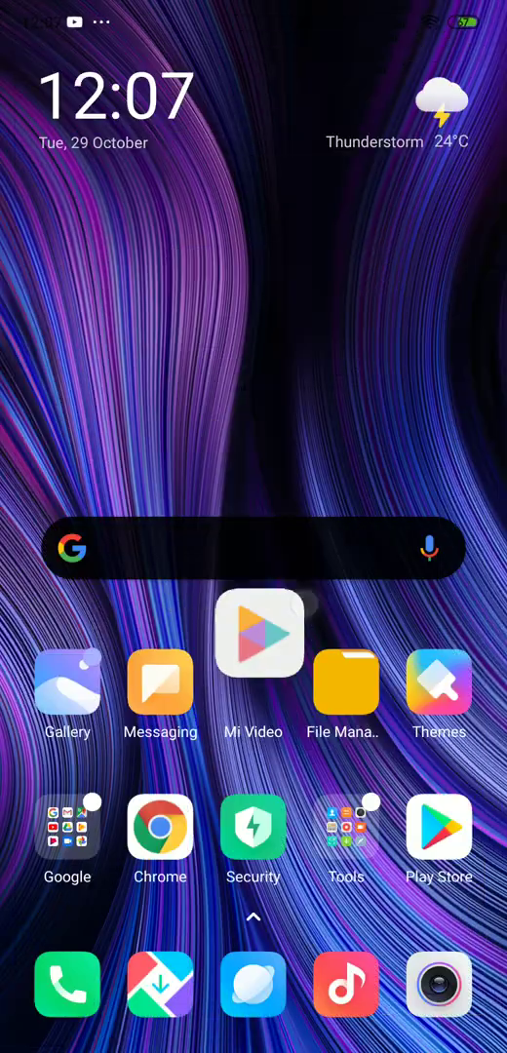
pyautogui.click(346, 687)
pyautogui.moveTo(254, 1043); pyautogui.dragTo(253, 584)
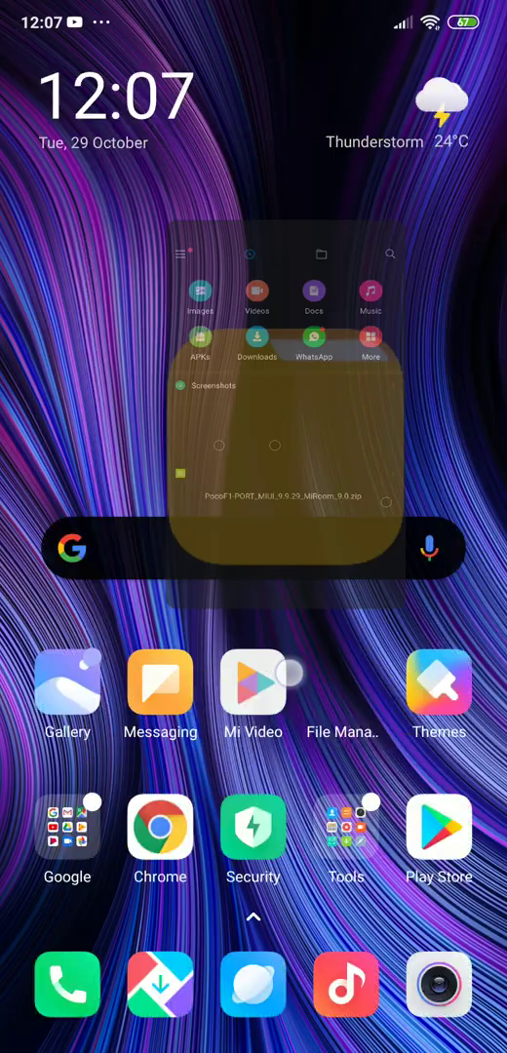
pyautogui.click(346, 688)
pyautogui.moveTo(253, 1043); pyautogui.dragTo(254, 585)
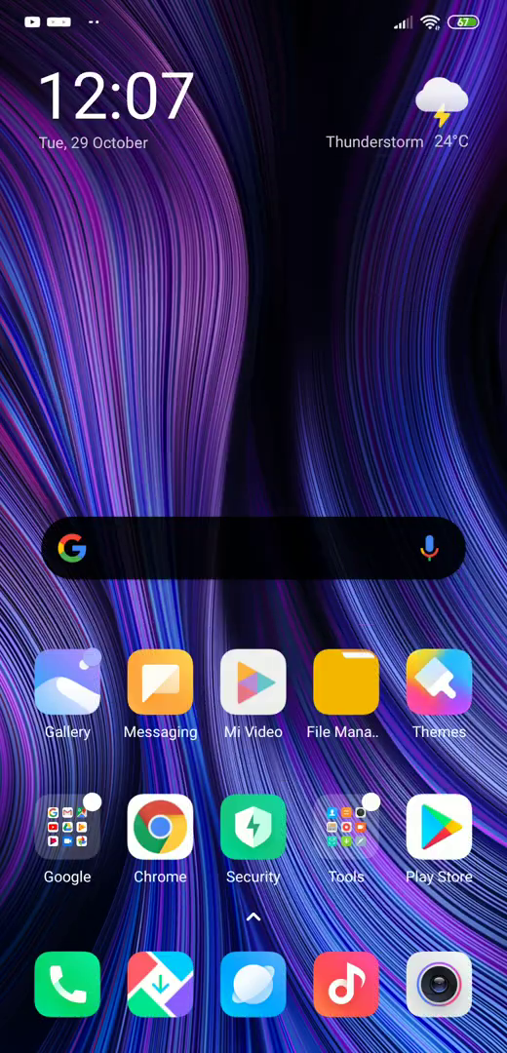
# Open and close the Google folder, then briefly open Chrome from the second page.
pyautogui.click(68, 827)
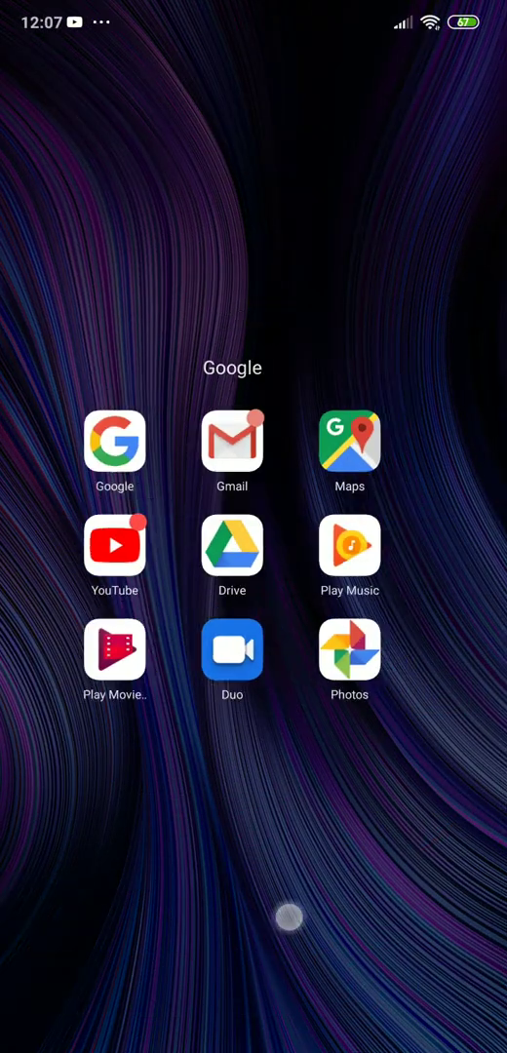
pyautogui.click(254, 926)
pyautogui.moveTo(419, 487)
pyautogui.mouseDown()
pyautogui.moveTo(88, 488)
pyautogui.moveTo(419, 487)
pyautogui.mouseUp()
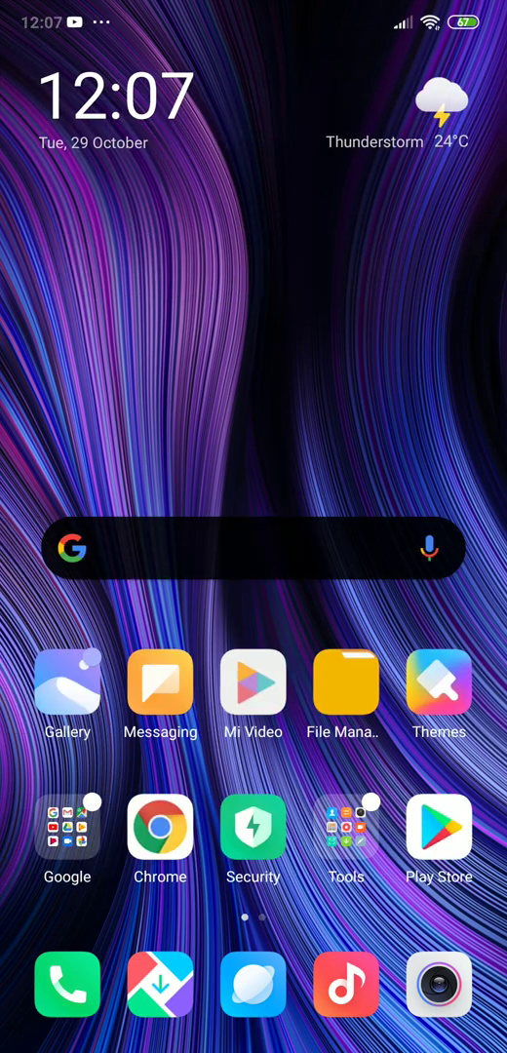
pyautogui.click(160, 826)
pyautogui.moveTo(253, 1043); pyautogui.dragTo(254, 585)
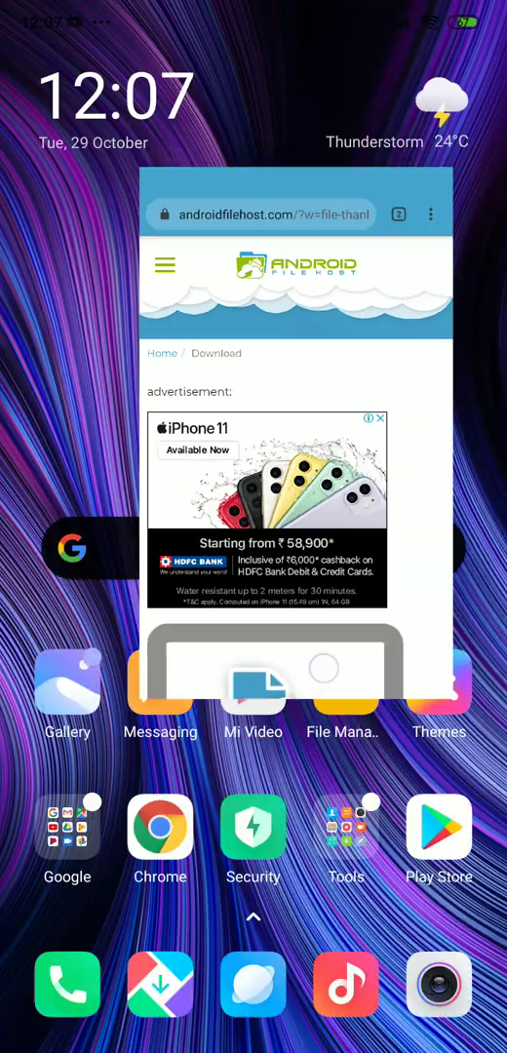
pyautogui.moveTo(352, 292); pyautogui.dragTo(352, 511)
pyautogui.moveTo(323, 589); pyautogui.dragTo(324, 438)
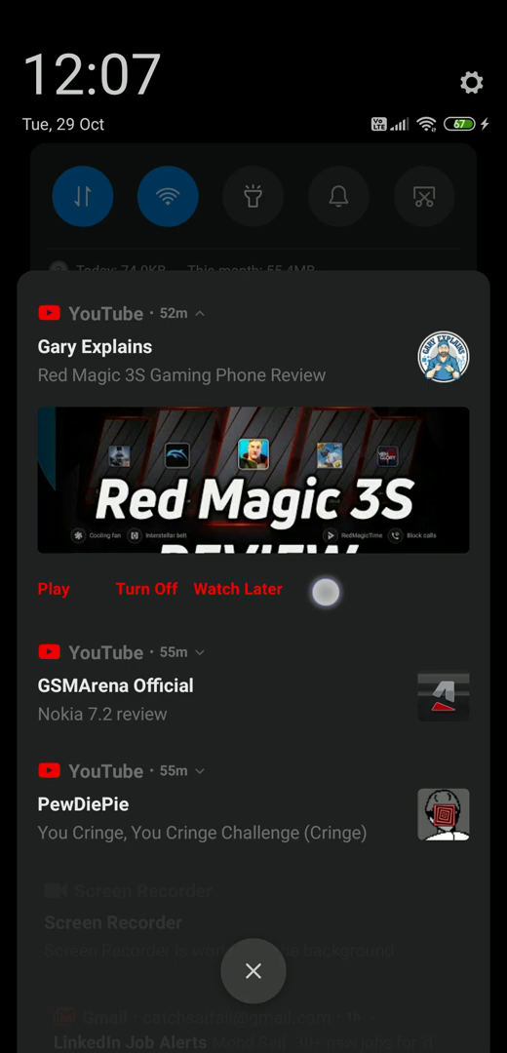
pyautogui.moveTo(291, 677); pyautogui.dragTo(291, 527)
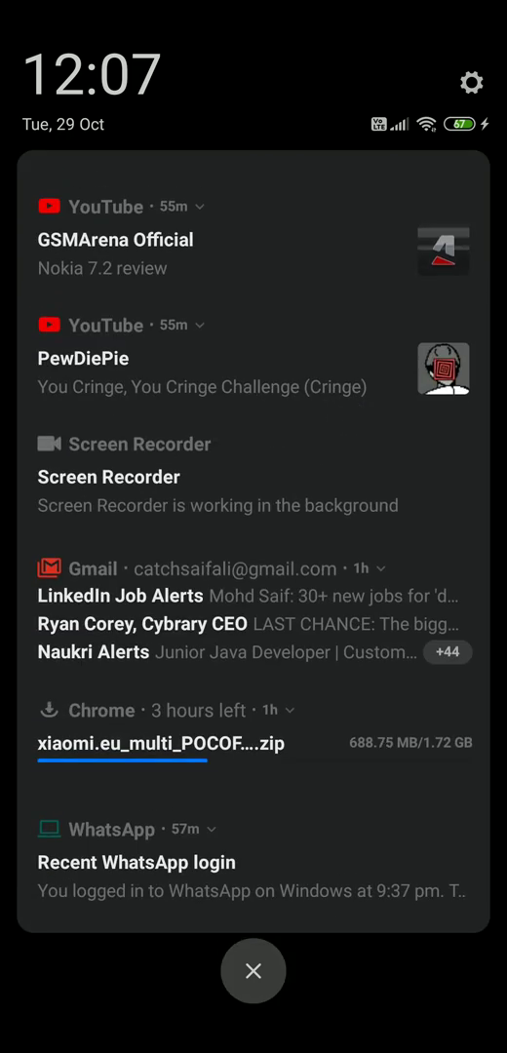
pyautogui.moveTo(253, 780); pyautogui.dragTo(253, 390)
pyautogui.moveTo(312, 758); pyautogui.dragTo(312, 390)
pyautogui.moveTo(342, 829); pyautogui.dragTo(342, 495)
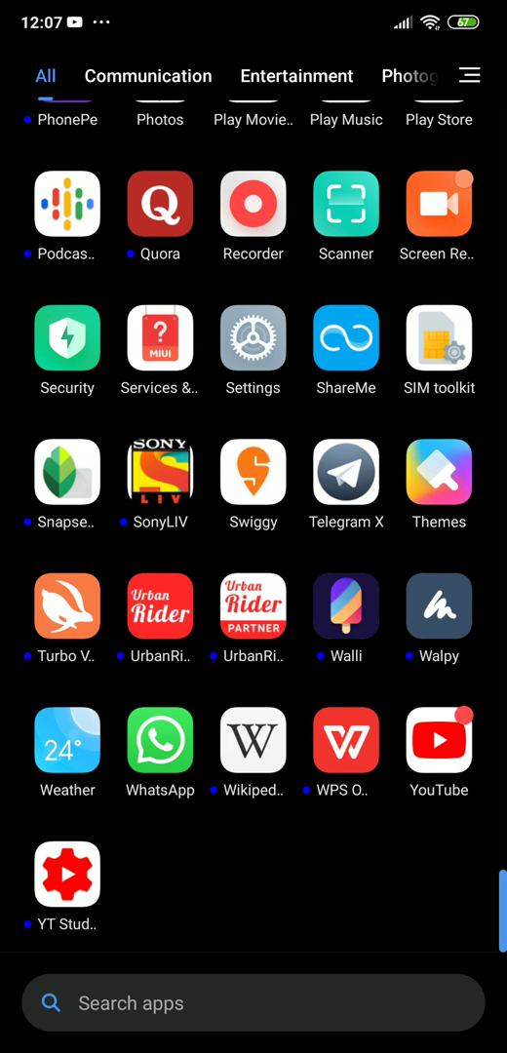
# Reopen the 'full screen' Settings search, then back out to the home screen.
pyautogui.click(253, 337)
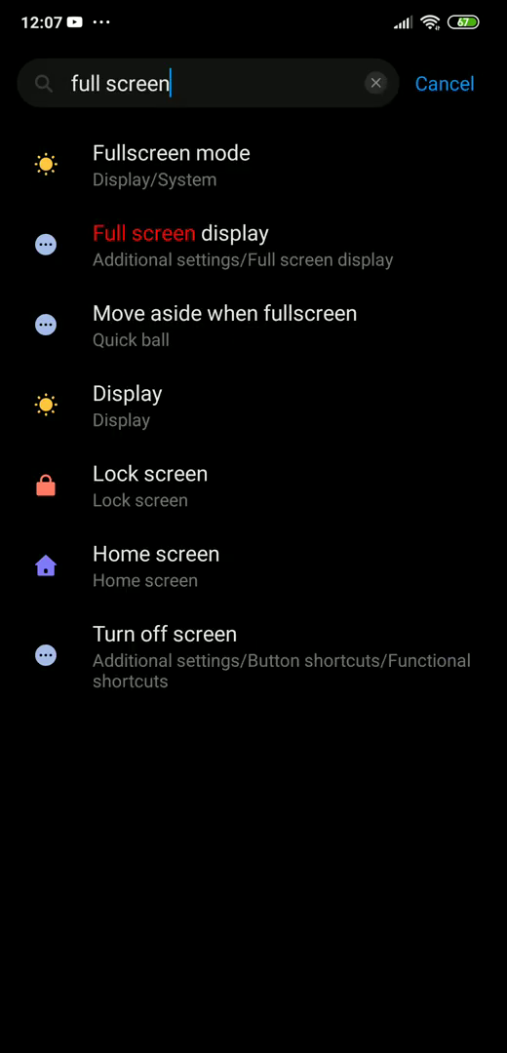
pyautogui.moveTo(328, 666); pyautogui.dragTo(328, 625)
pyautogui.press('Escape')
pyautogui.press('Escape')
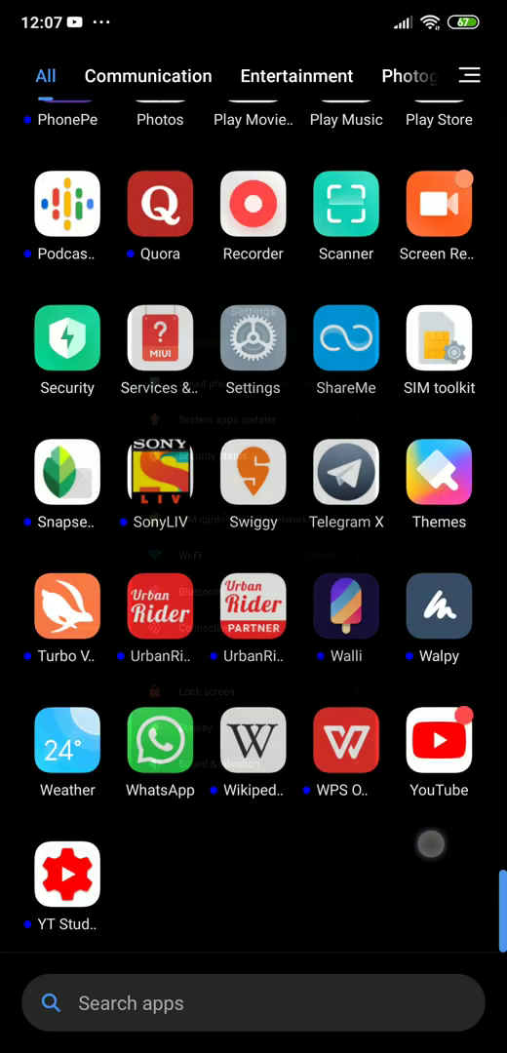
pyautogui.press('Escape')
# Briefly open Mi Video, File Manager and Themes, then return home.
pyautogui.click(253, 682)
pyautogui.press('Escape')
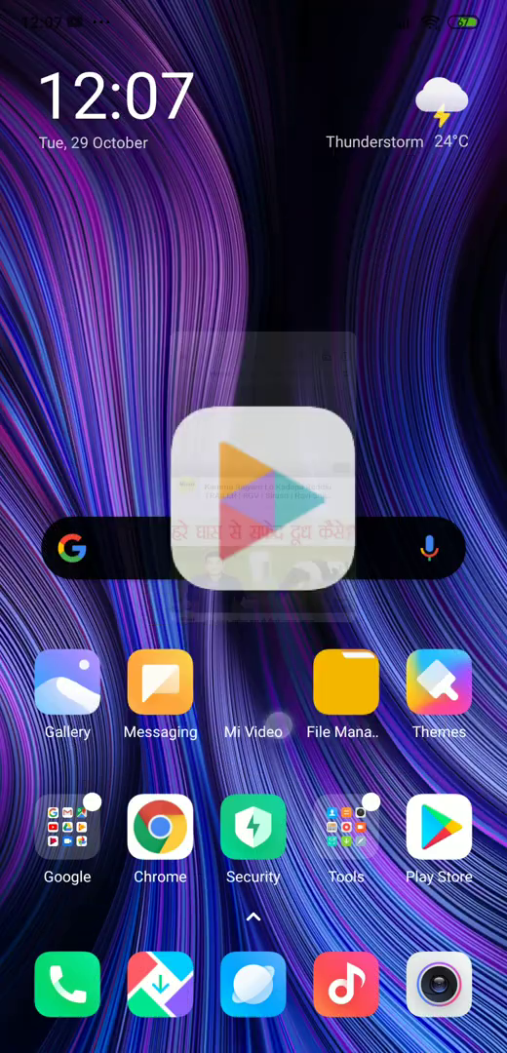
pyautogui.click(345, 683)
pyautogui.press('Escape')
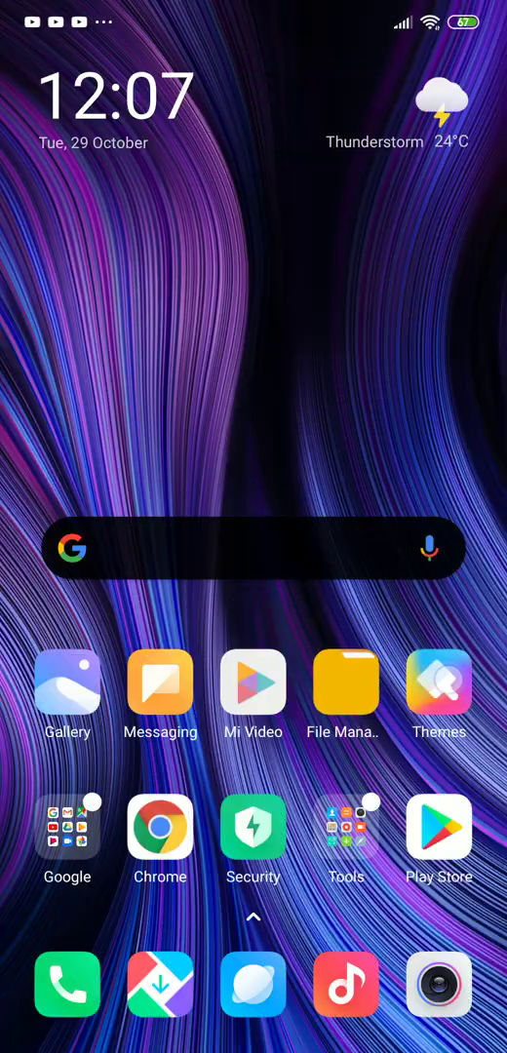
pyautogui.click(438, 682)
pyautogui.moveTo(329, 591); pyautogui.dragTo(356, 573)
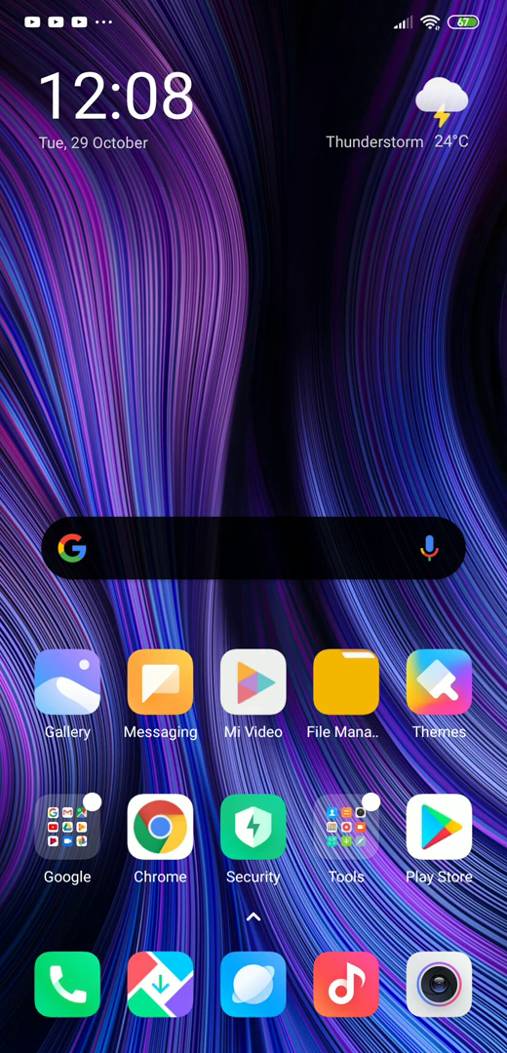
# Open Settings via the gear icon in the notification shade, then pull the shade down again.
pyautogui.moveTo(345, 313); pyautogui.dragTo(97, 322)
pyautogui.moveTo(402, 230); pyautogui.dragTo(402, 634)
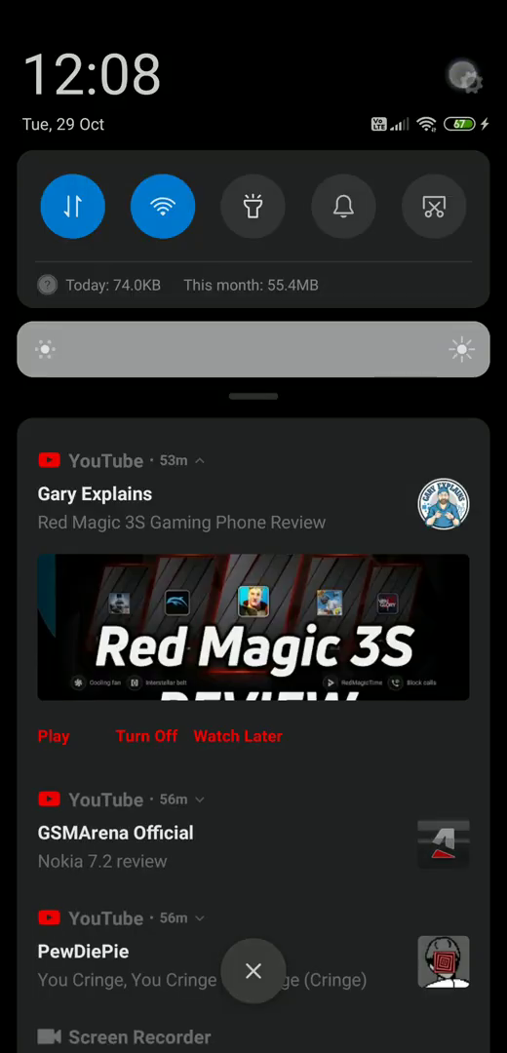
pyautogui.click(463, 76)
pyautogui.moveTo(310, 405); pyautogui.dragTo(310, 780)
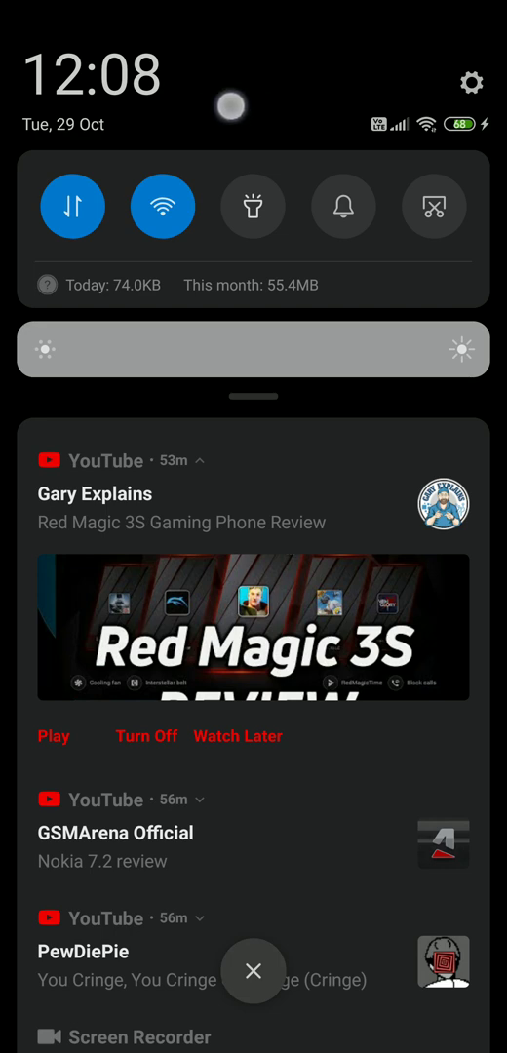
pyautogui.moveTo(226, 645); pyautogui.dragTo(218, 585)
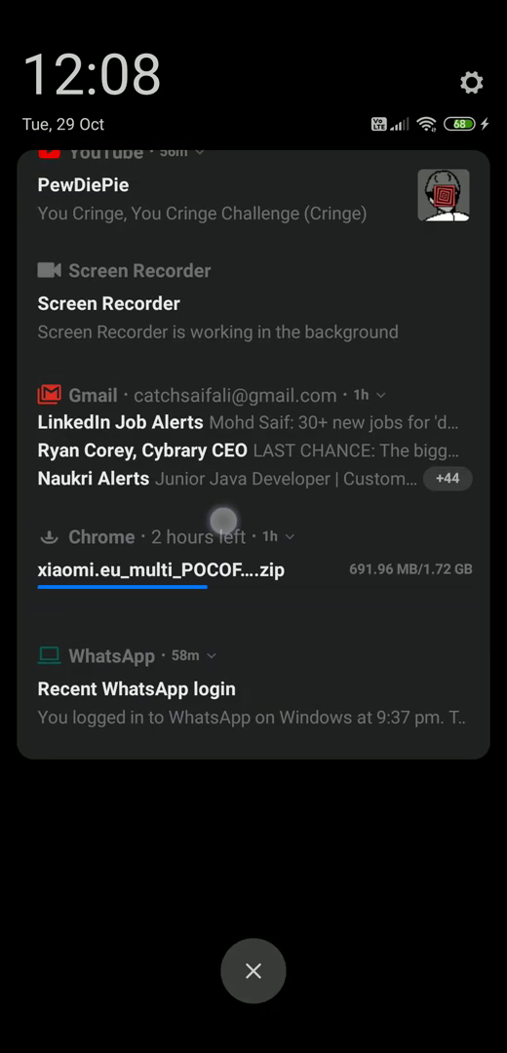
pyautogui.moveTo(236, 15)
pyautogui.mouseDown()
pyautogui.moveTo(236, 851)
pyautogui.moveTo(227, 514)
pyautogui.moveTo(214, 480)
pyautogui.mouseUp()
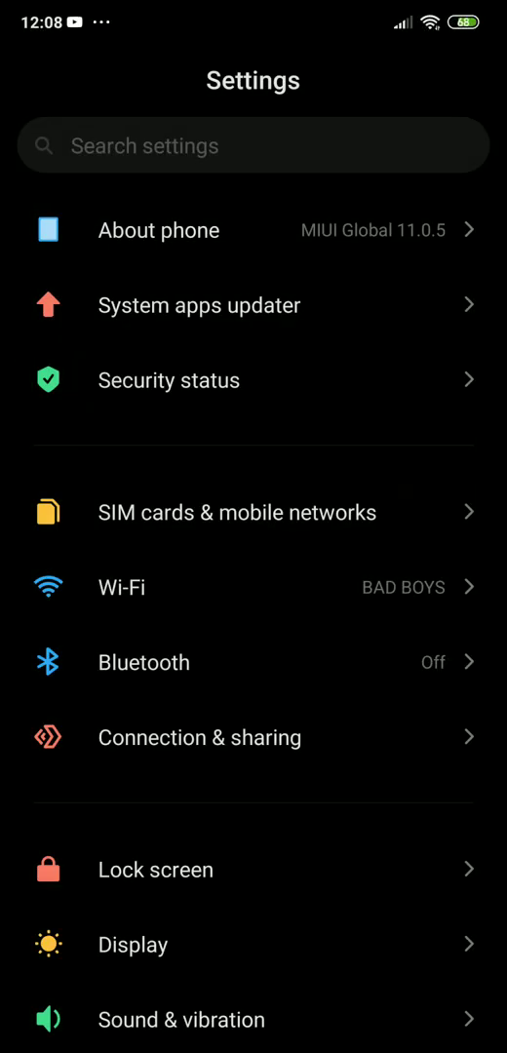
pyautogui.moveTo(246, 877); pyautogui.dragTo(238, 643)
pyautogui.moveTo(258, 702); pyautogui.dragTo(261, 666)
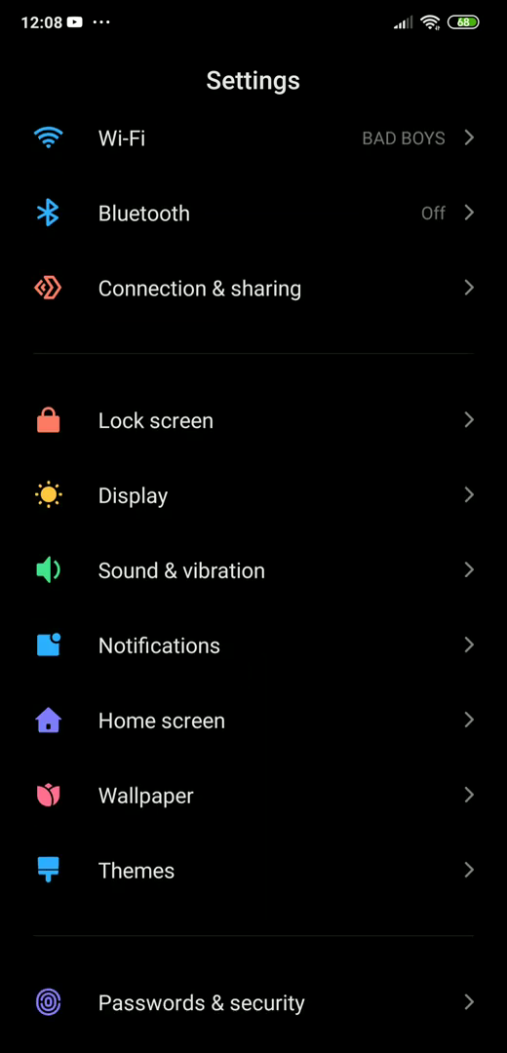
pyautogui.moveTo(263, 696); pyautogui.dragTo(267, 632)
pyautogui.click(273, 516)
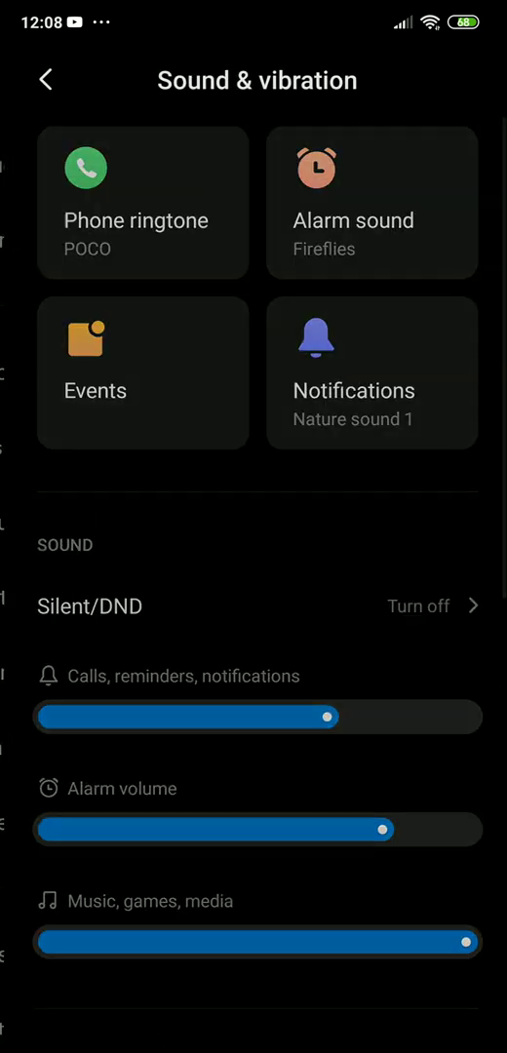
pyautogui.moveTo(272, 800)
pyautogui.mouseDown()
pyautogui.moveTo(272, 526)
pyautogui.moveTo(272, 799)
pyautogui.moveTo(254, 419)
pyautogui.moveTo(253, 560)
pyautogui.mouseUp()
pyautogui.click(318, 376)
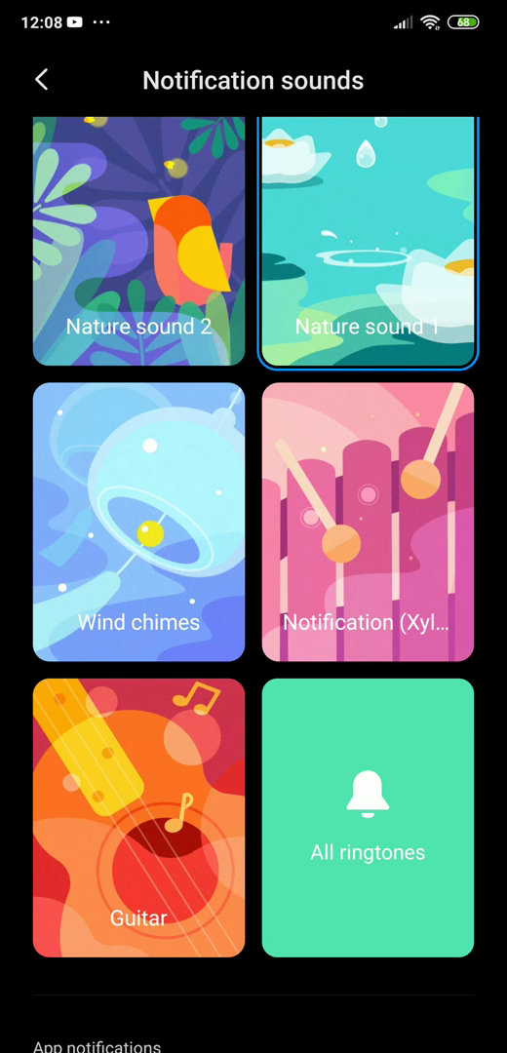
pyautogui.click(41, 80)
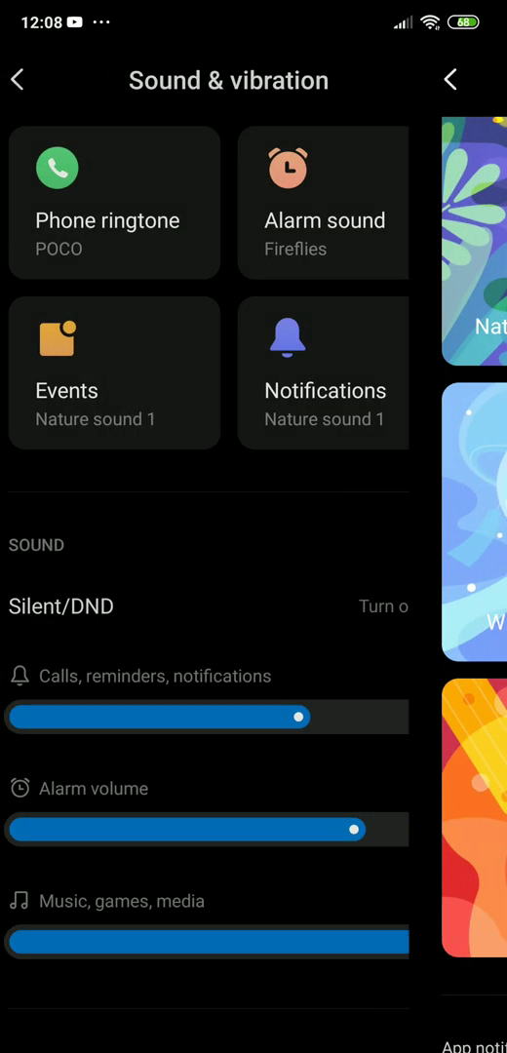
pyautogui.moveTo(502, 664); pyautogui.dragTo(390, 664)
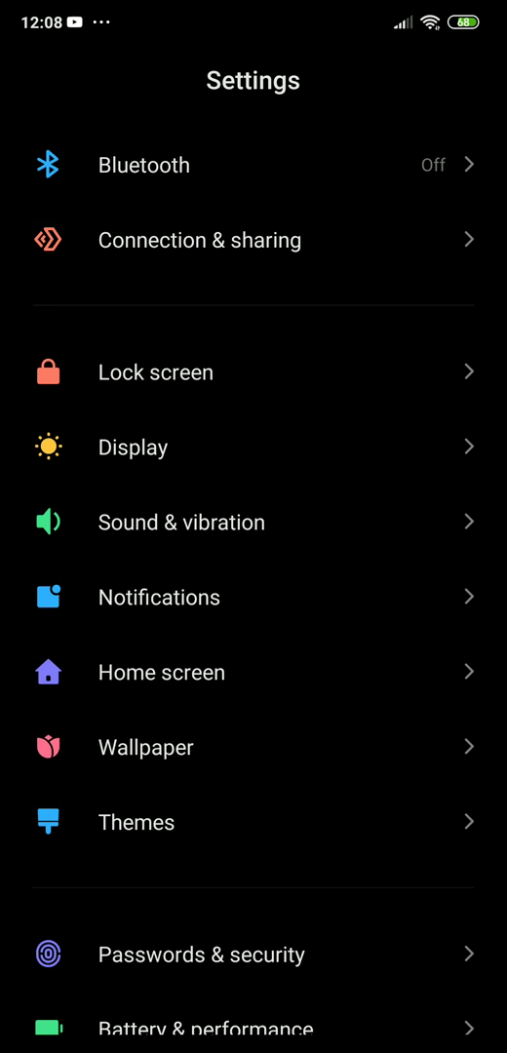
pyautogui.click(161, 672)
# Review the default launcher and icon pack options, then leave Settings.
pyautogui.click(444, 149)
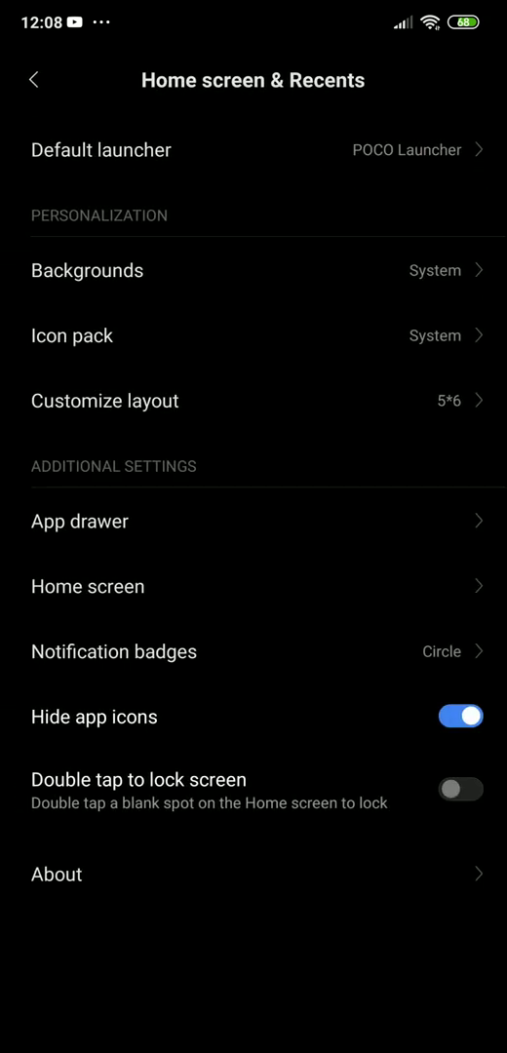
pyautogui.click(72, 335)
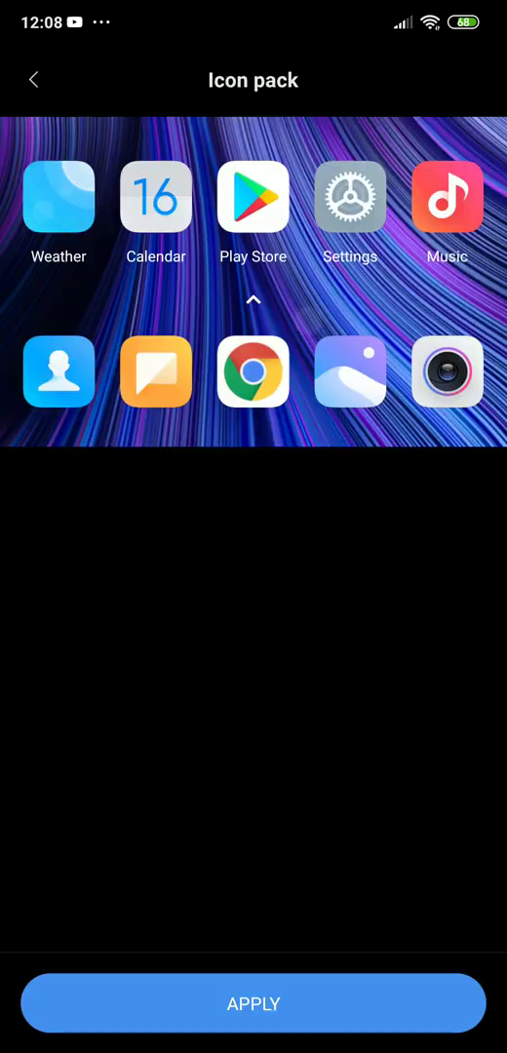
pyautogui.press('Escape')
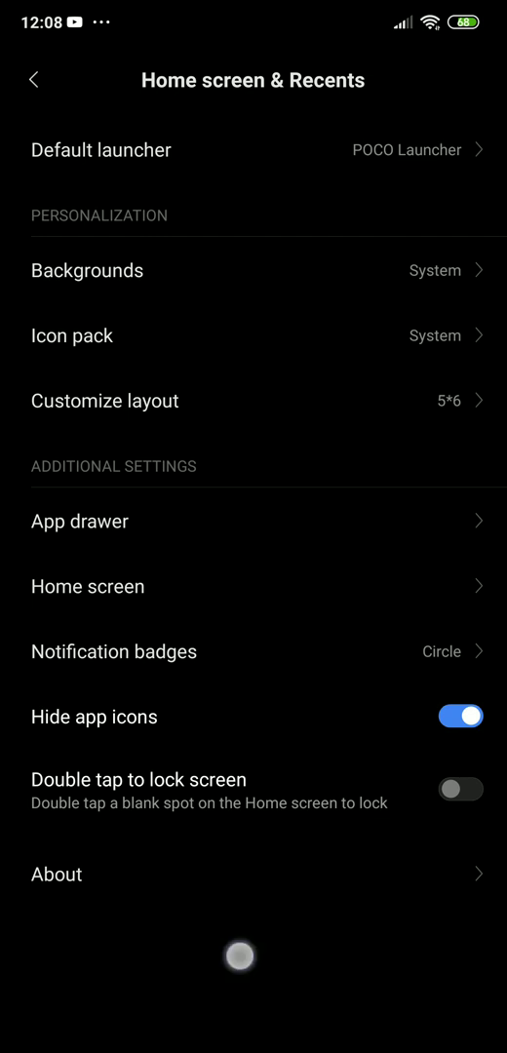
pyautogui.moveTo(235, 1013); pyautogui.dragTo(235, 683)
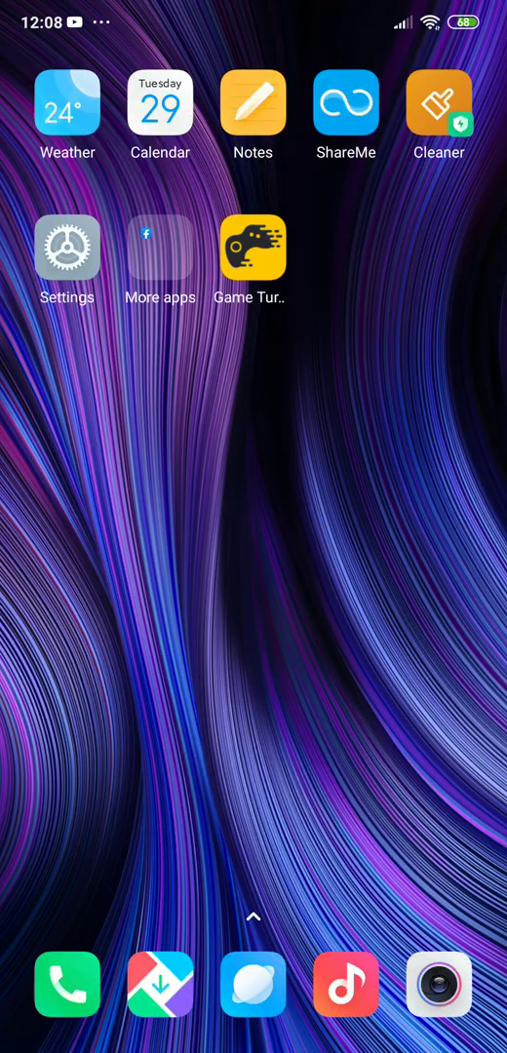
# Apply the downloaded POCO theme from Themes' My page, then clear all recent apps.
pyautogui.click(430, 682)
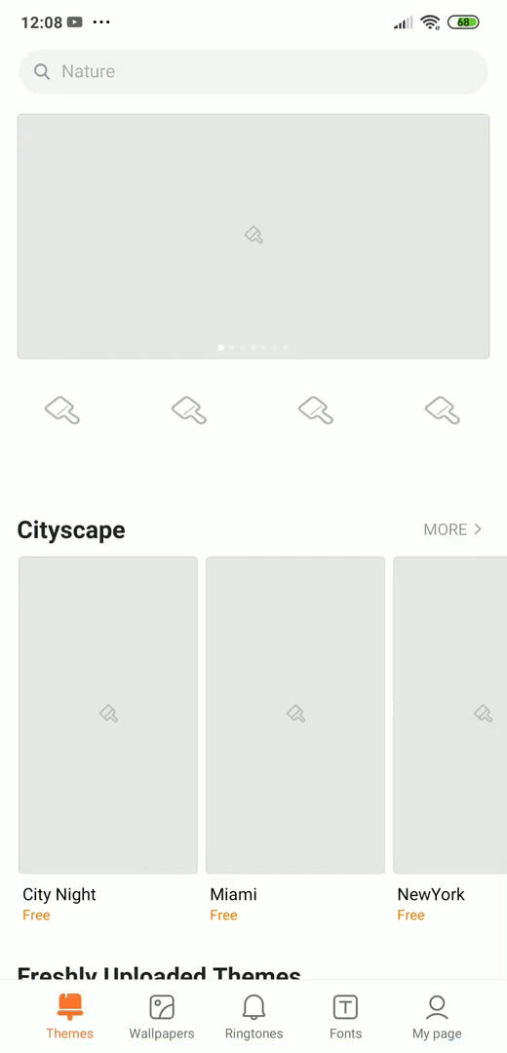
pyautogui.click(437, 1018)
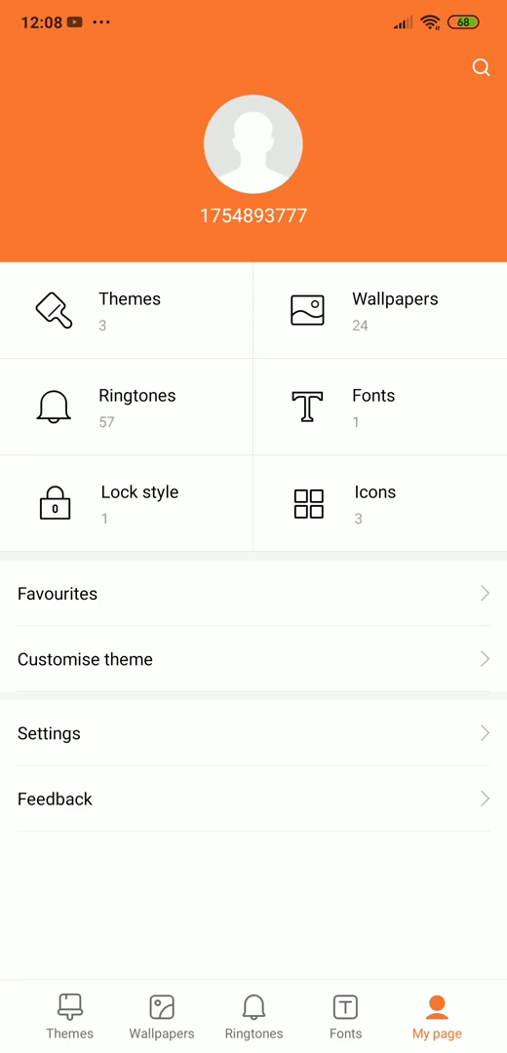
pyautogui.click(97, 309)
pyautogui.click(210, 271)
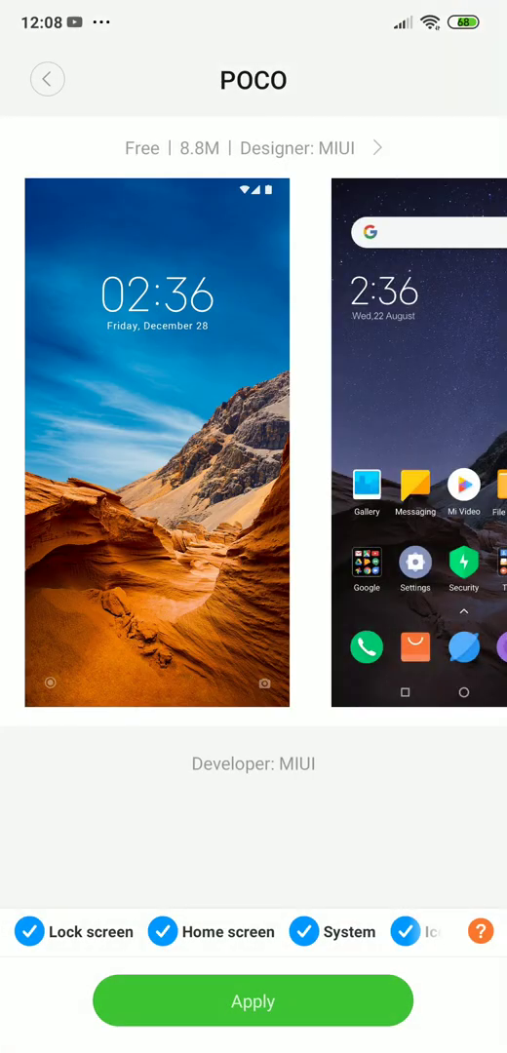
pyautogui.click(252, 1000)
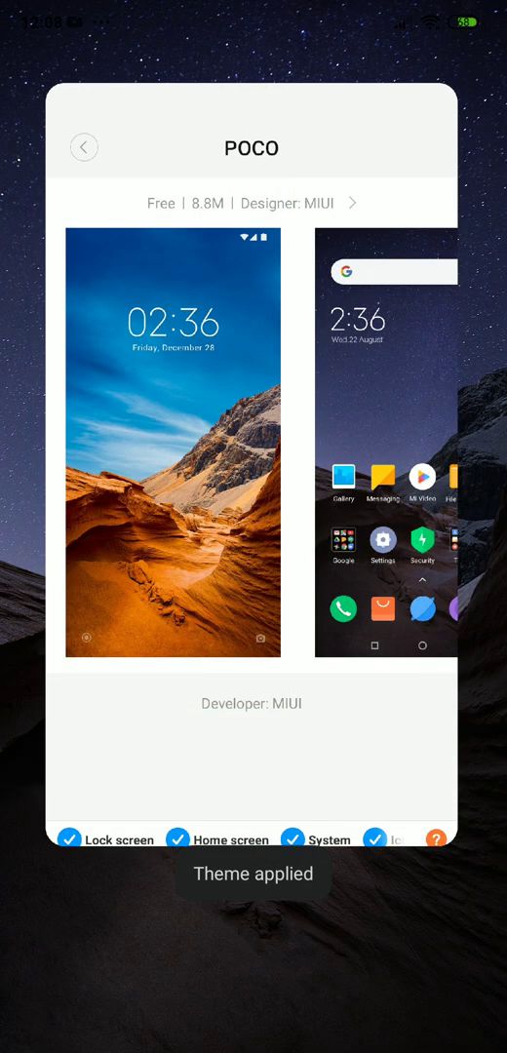
pyautogui.moveTo(332, 683); pyautogui.dragTo(333, 610)
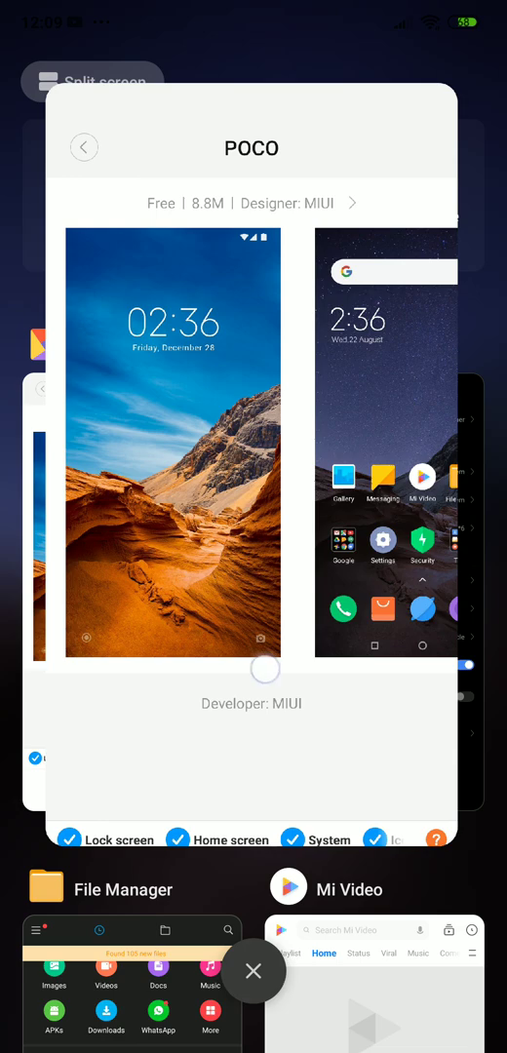
pyautogui.click(250, 968)
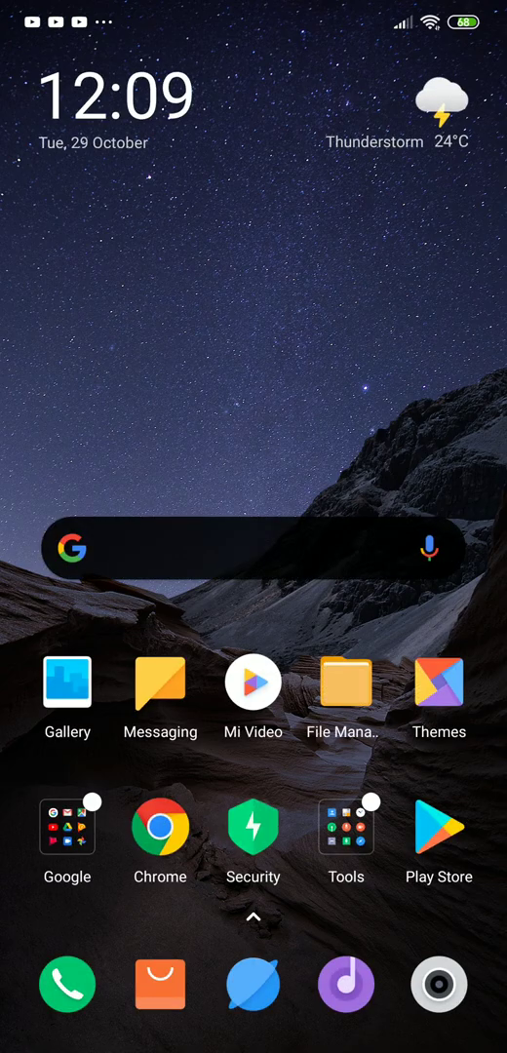
# Swipe between home pages, then browse the app drawer's Communication and All categories.
pyautogui.moveTo(419, 770); pyautogui.dragTo(307, 770)
pyautogui.moveTo(146, 770); pyautogui.dragTo(410, 770)
pyautogui.moveTo(312, 878); pyautogui.dragTo(311, 641)
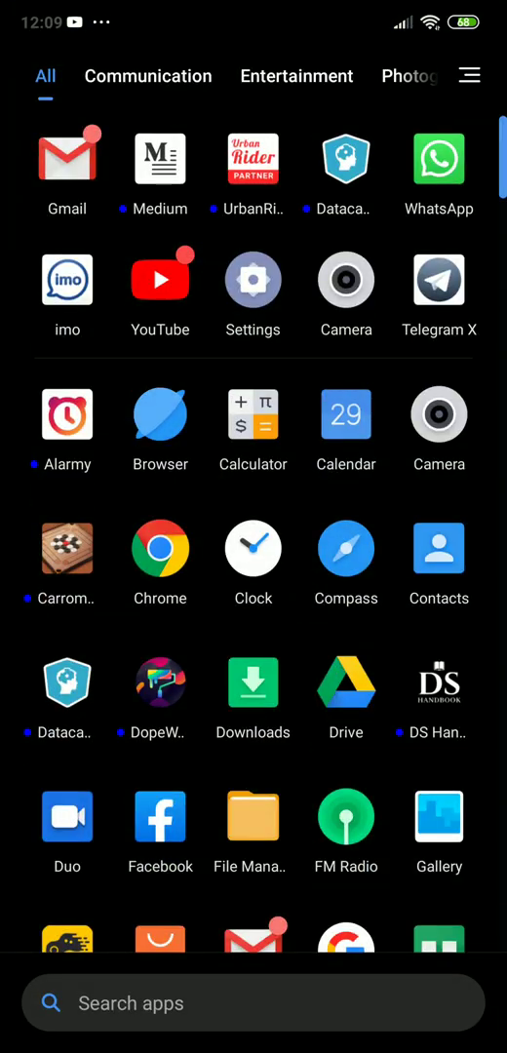
pyautogui.moveTo(300, 780)
pyautogui.mouseDown()
pyautogui.moveTo(300, 292)
pyautogui.moveTo(300, 780)
pyautogui.mouseUp()
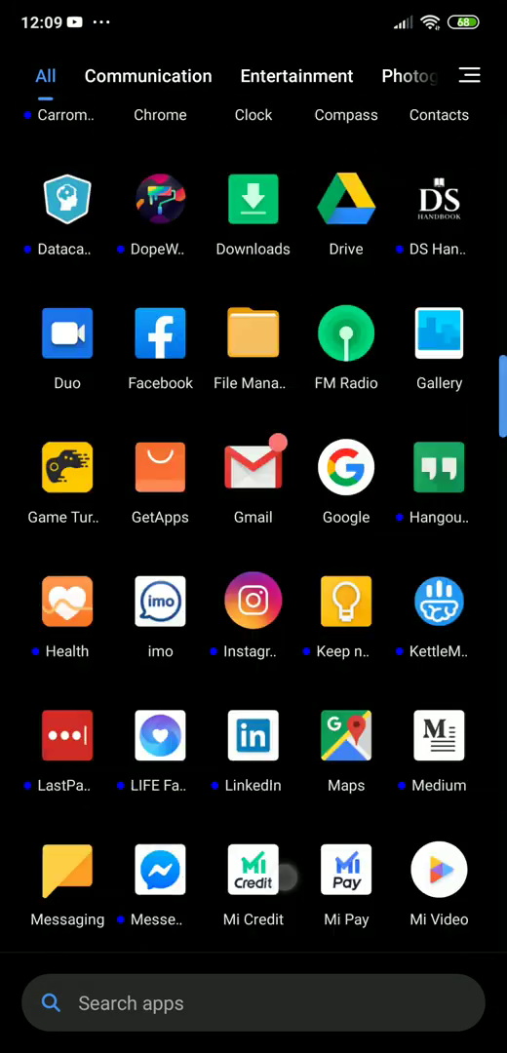
pyautogui.moveTo(301, 293)
pyautogui.mouseDown()
pyautogui.moveTo(300, 829)
pyautogui.moveTo(317, 794)
pyautogui.mouseUp()
pyautogui.moveTo(389, 585); pyautogui.dragTo(117, 585)
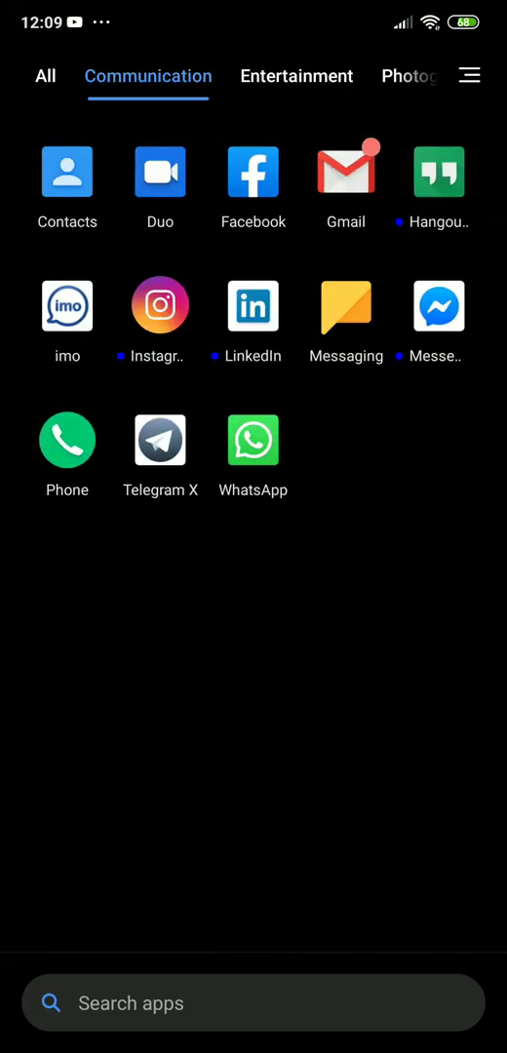
pyautogui.moveTo(117, 741)
pyautogui.mouseDown()
pyautogui.moveTo(331, 741)
pyautogui.moveTo(332, 974)
pyautogui.mouseUp()
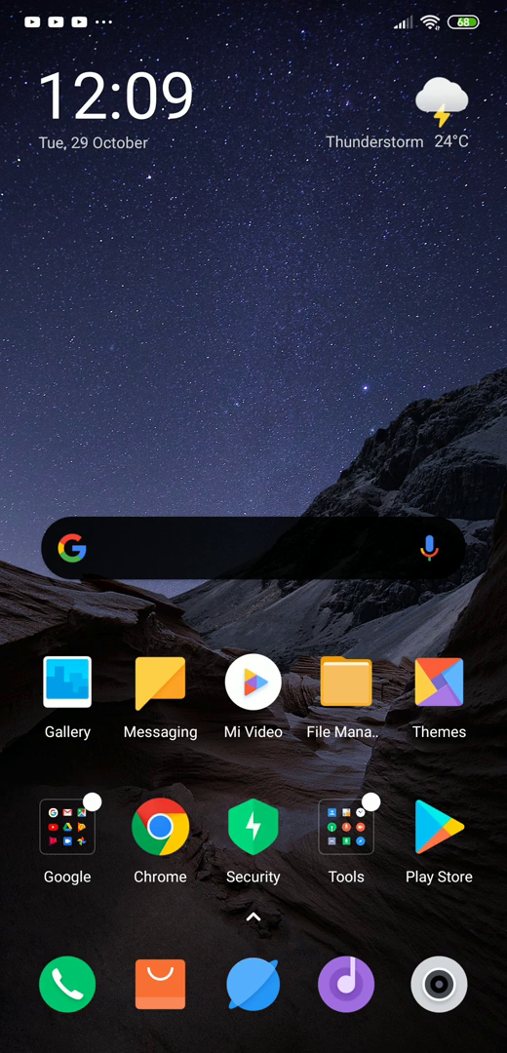
# Briefly open Themes, then launch Camera from the app drawer.
pyautogui.click(420, 698)
pyautogui.moveTo(253, 1048); pyautogui.dragTo(253, 780)
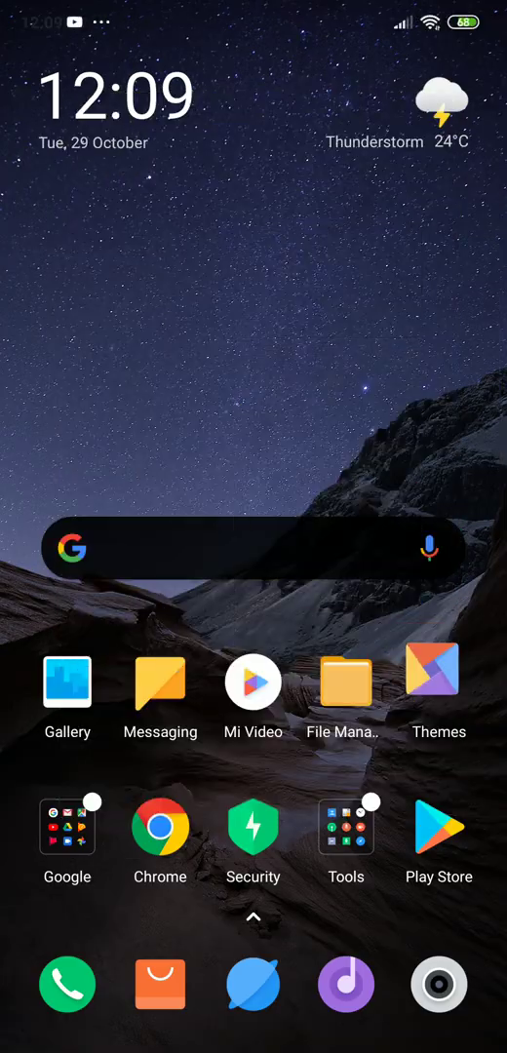
pyautogui.moveTo(282, 877); pyautogui.dragTo(283, 626)
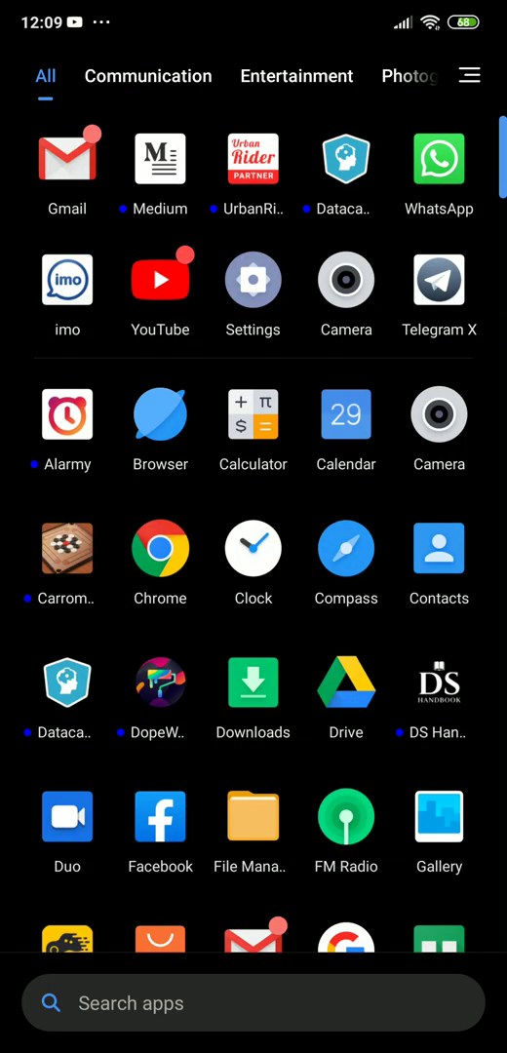
pyautogui.click(288, 243)
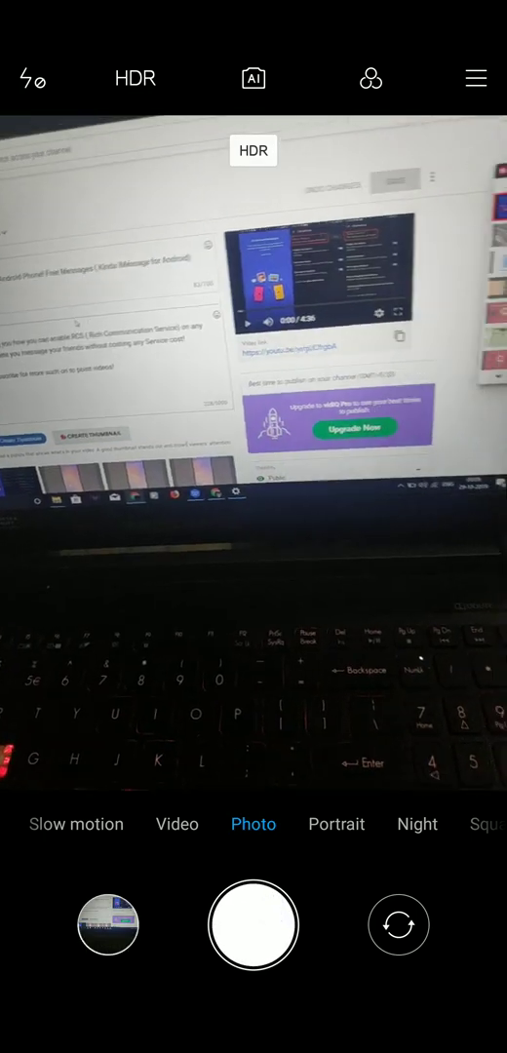
# Open Camera settings and keep picture quality at High.
pyautogui.click(476, 78)
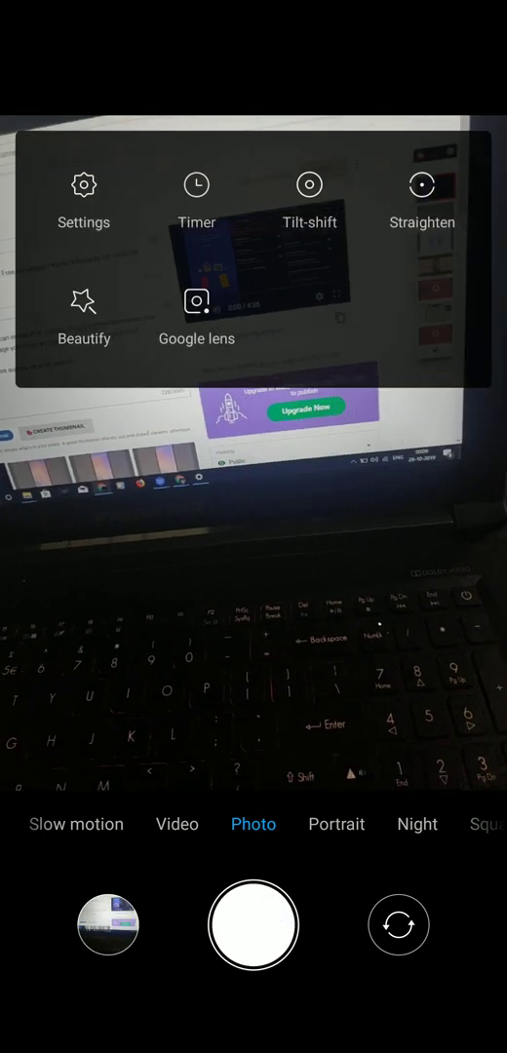
pyautogui.click(84, 195)
pyautogui.scroll(-5, 352, 821)
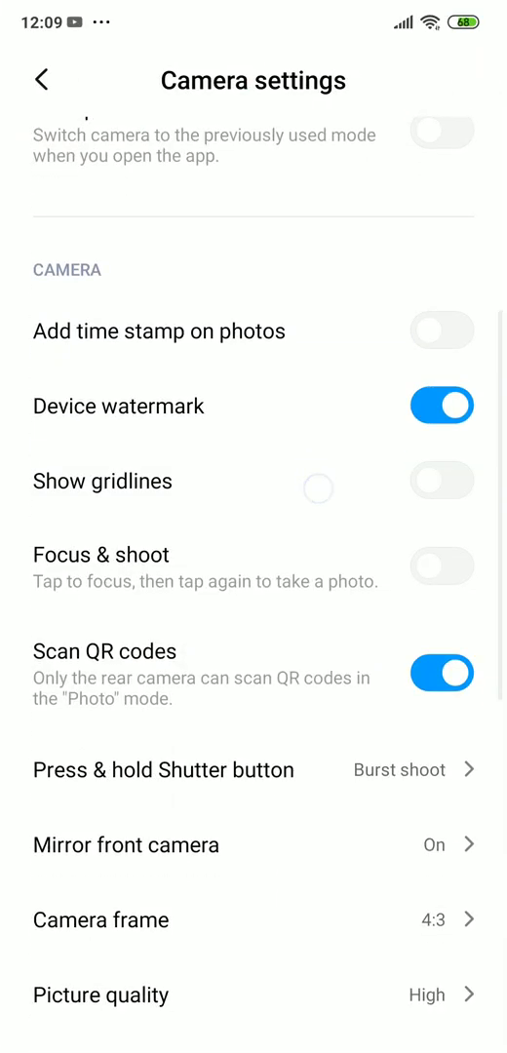
pyautogui.scroll(-3, 406, 740)
pyautogui.click(195, 669)
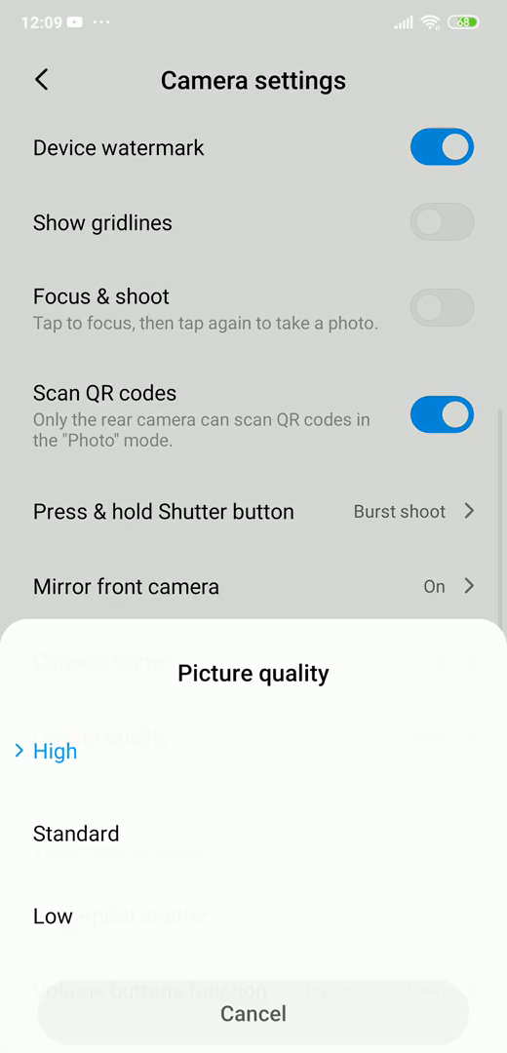
pyautogui.click(326, 487)
pyautogui.scroll(-3, 359, 882)
pyautogui.scroll(-2, 342, 528)
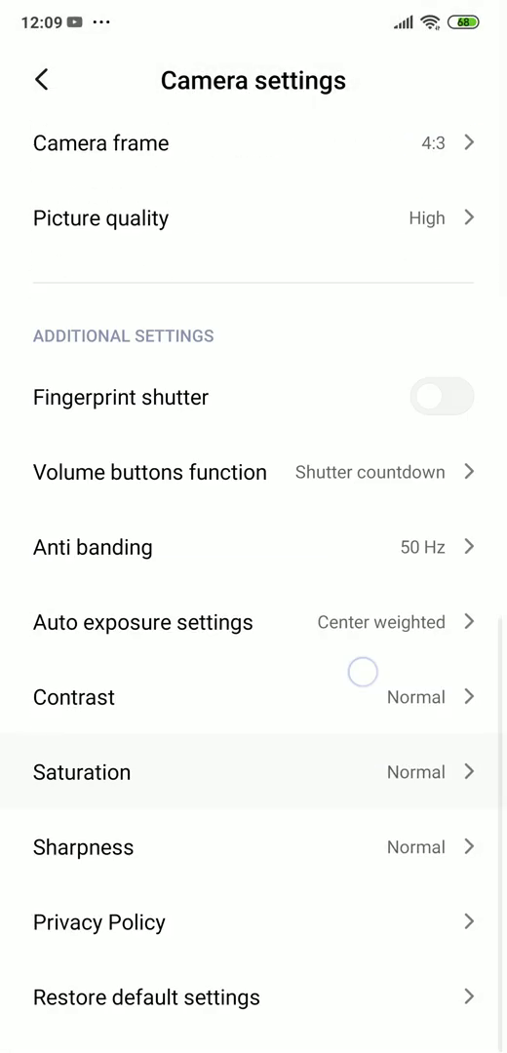
pyautogui.scroll(3, 345, 680)
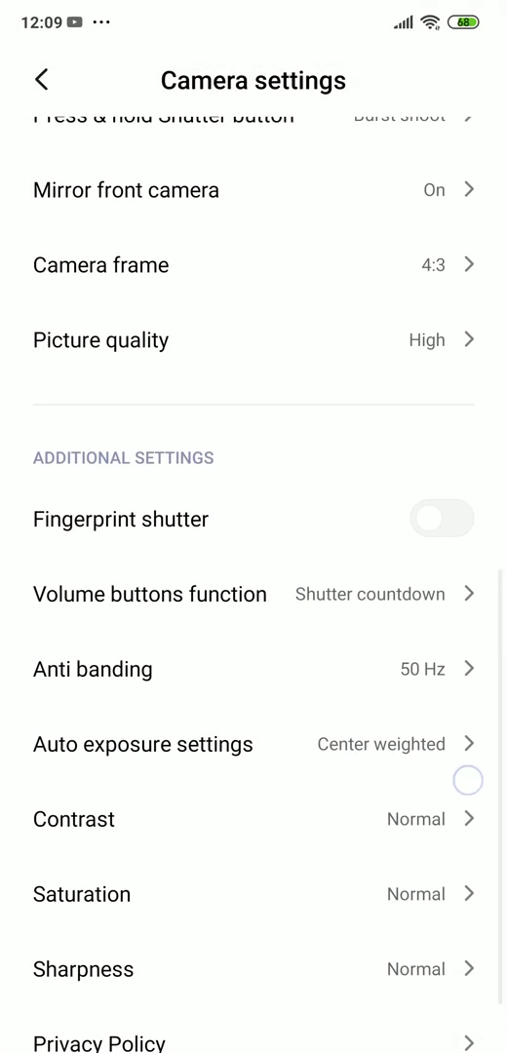
pyautogui.click(41, 80)
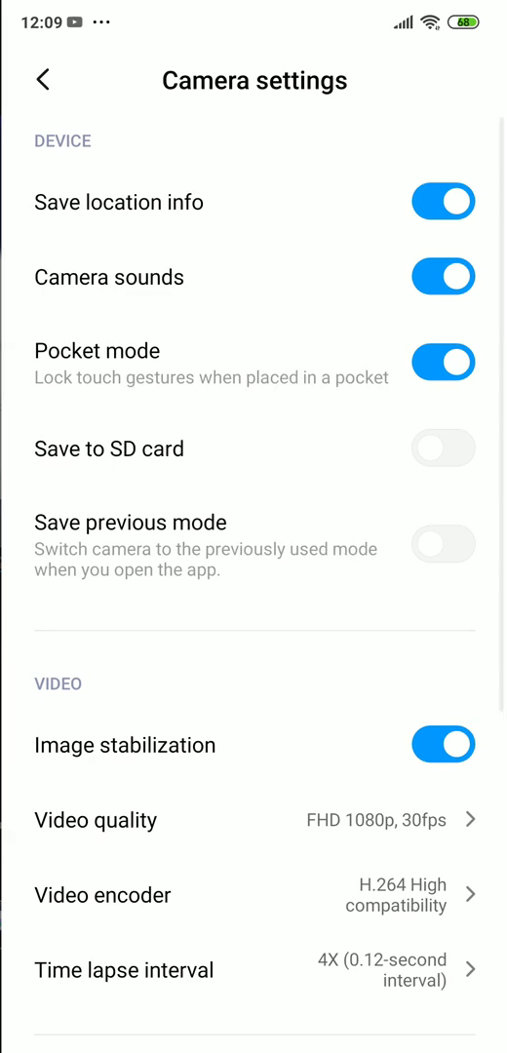
pyautogui.scroll(-5, 214, 653)
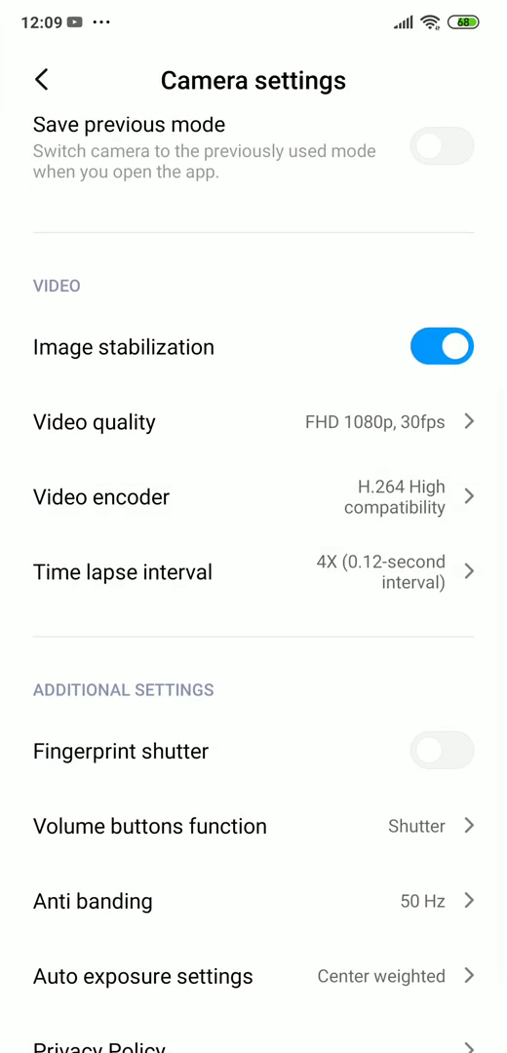
# Choose UHD 4K, 60fps as the video quality.
pyautogui.click(243, 421)
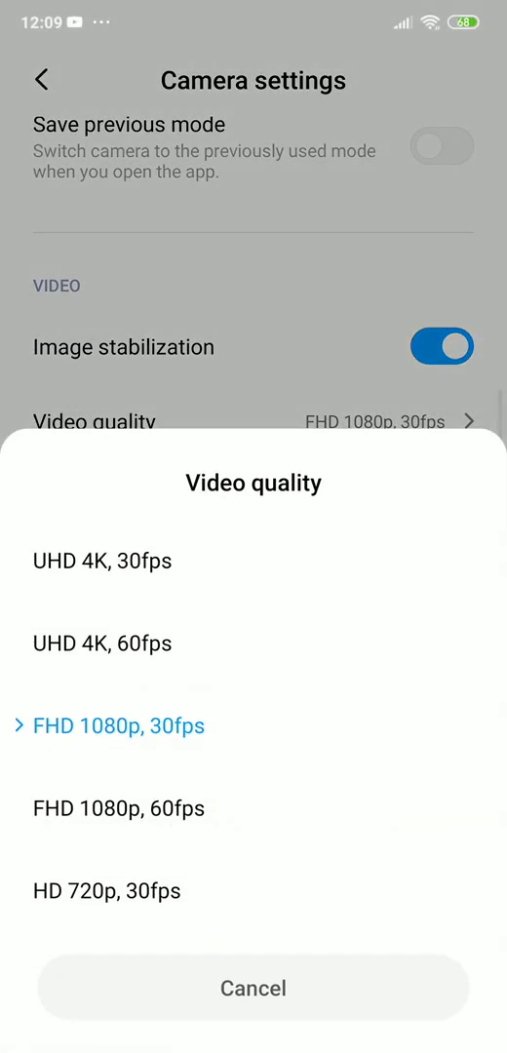
pyautogui.click(287, 648)
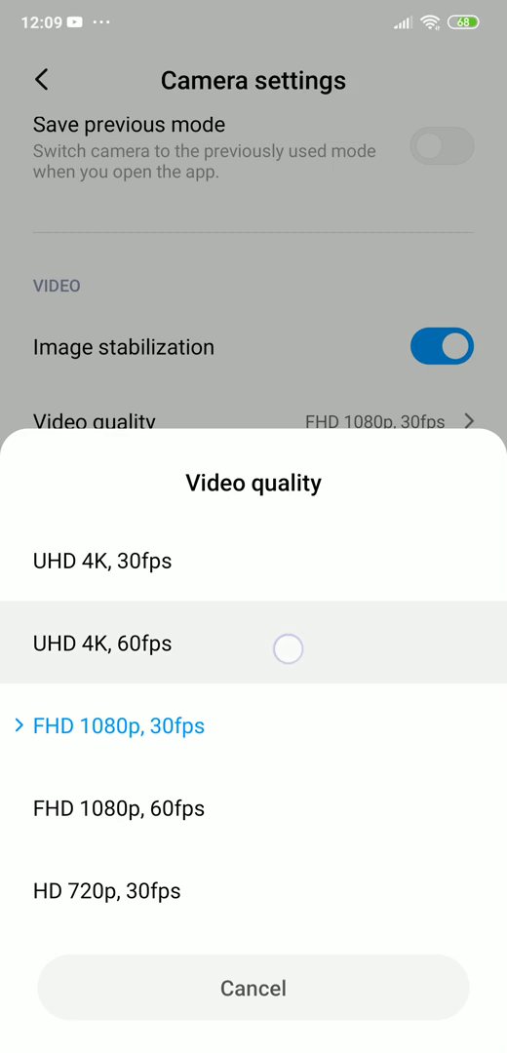
pyautogui.click(287, 648)
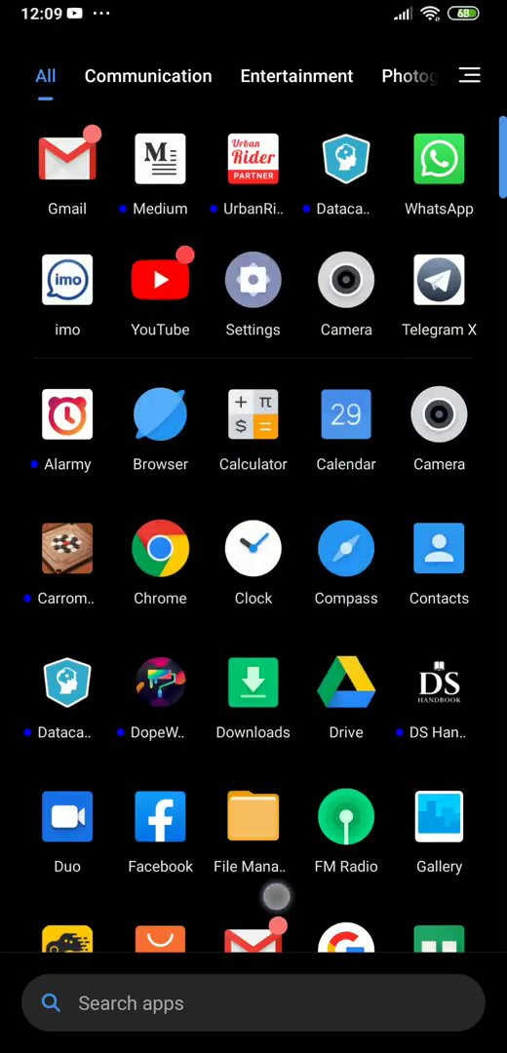
pyautogui.press('Escape')
# Close Camera, reopen the app drawer, then swipe to the second home page and back.
pyautogui.moveTo(253, 975); pyautogui.dragTo(343, 648)
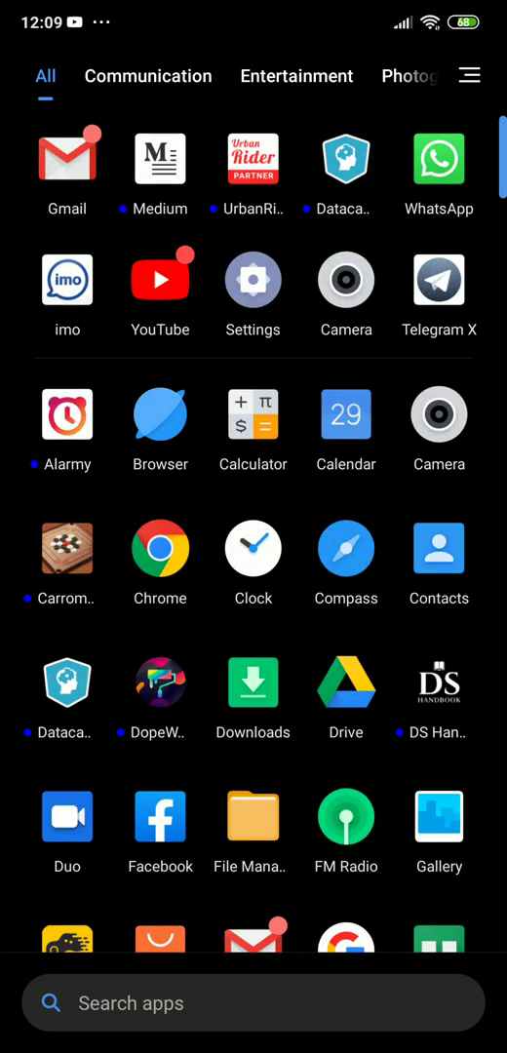
pyautogui.moveTo(321, 780); pyautogui.dragTo(321, 292)
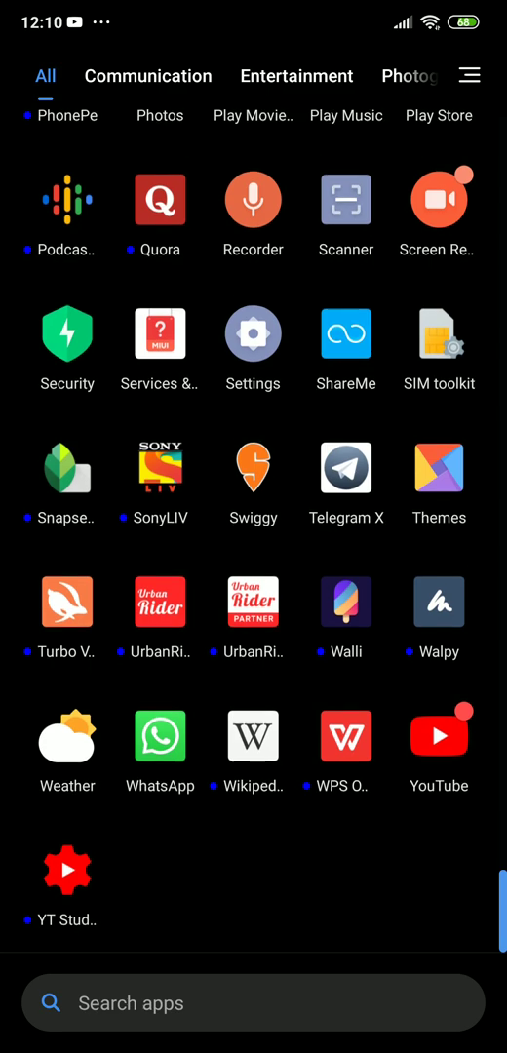
pyautogui.moveTo(326, 487); pyautogui.dragTo(326, 979)
pyautogui.moveTo(312, 390); pyautogui.dragTo(305, 878)
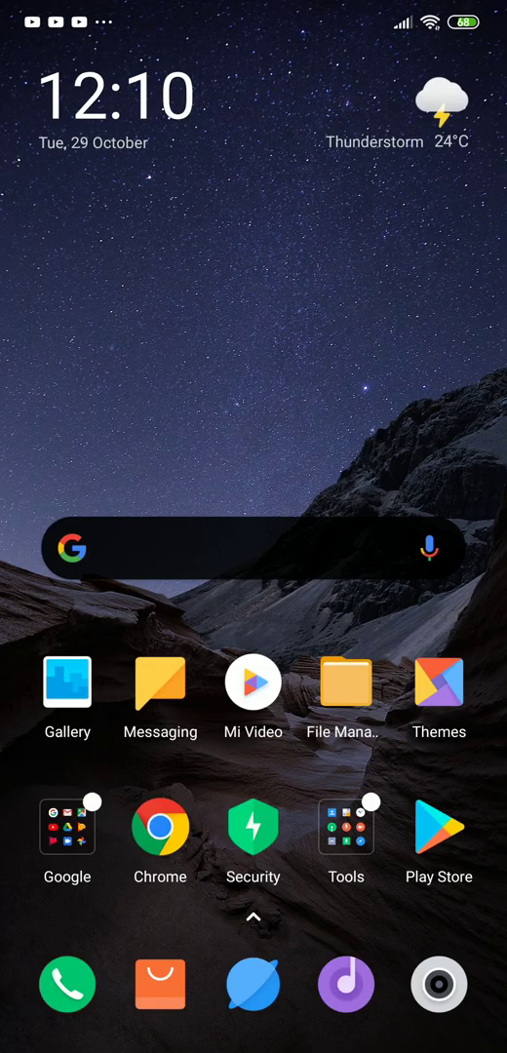
pyautogui.moveTo(419, 803); pyautogui.dragTo(300, 804)
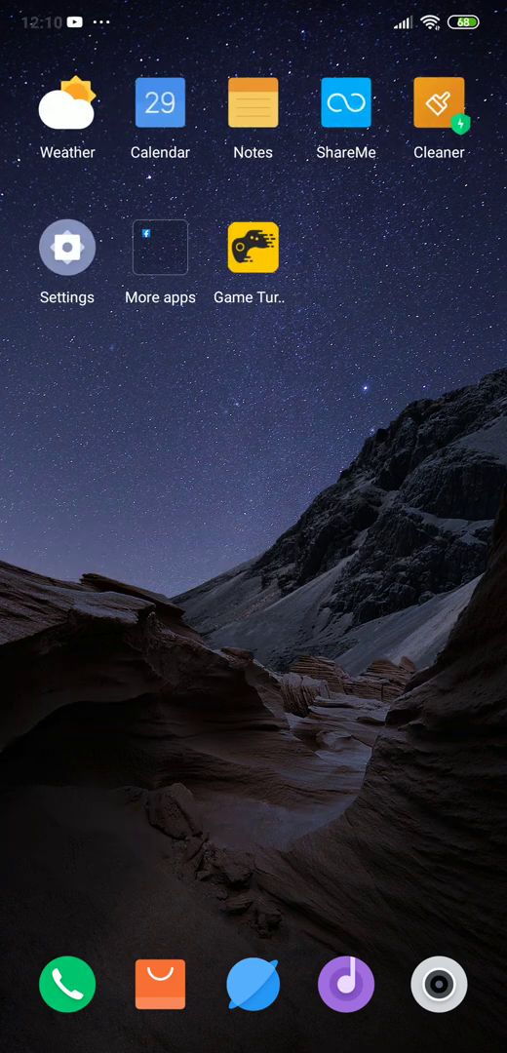
pyautogui.moveTo(117, 585); pyautogui.dragTo(409, 584)
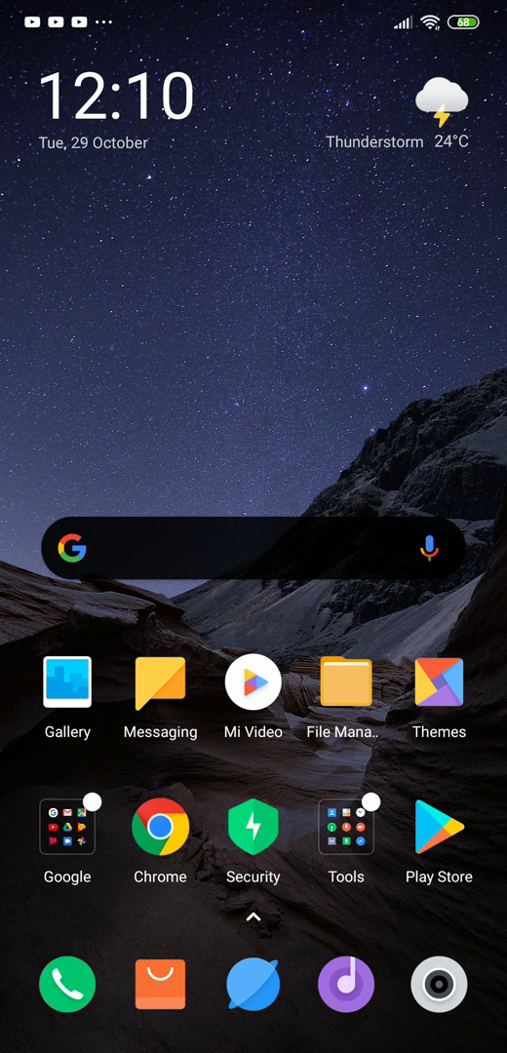
# Dismiss the Mi Browser welcome screen and open Settings from the notification shade.
pyautogui.moveTo(390, 731); pyautogui.dragTo(184, 733)
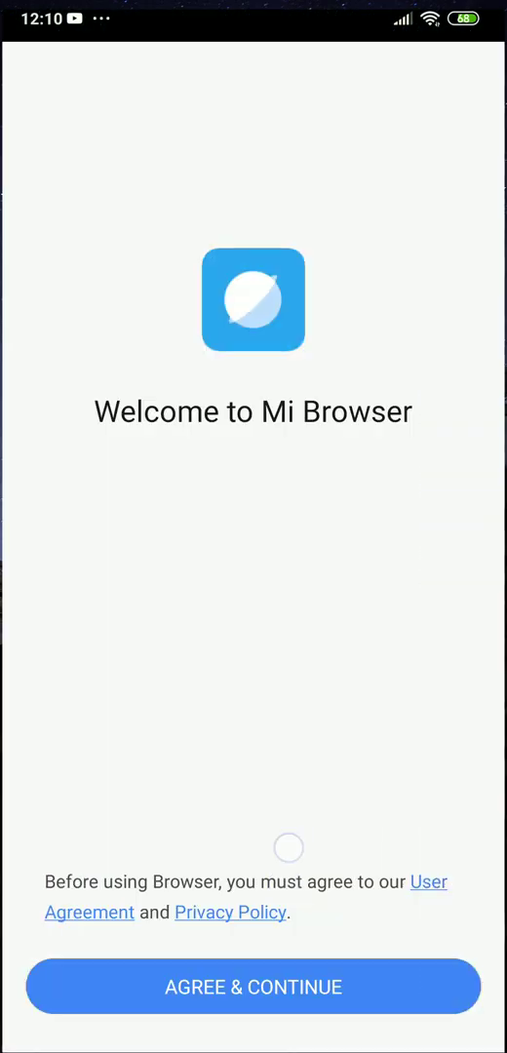
pyautogui.moveTo(286, 839)
pyautogui.mouseDown()
pyautogui.moveTo(221, 811)
pyautogui.moveTo(429, 809)
pyautogui.mouseUp()
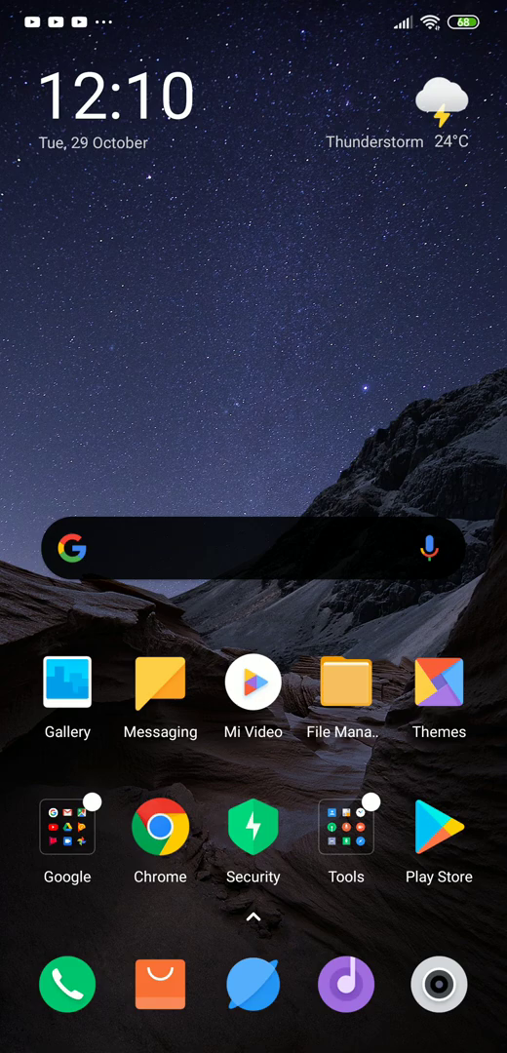
pyautogui.moveTo(253, 5); pyautogui.dragTo(254, 488)
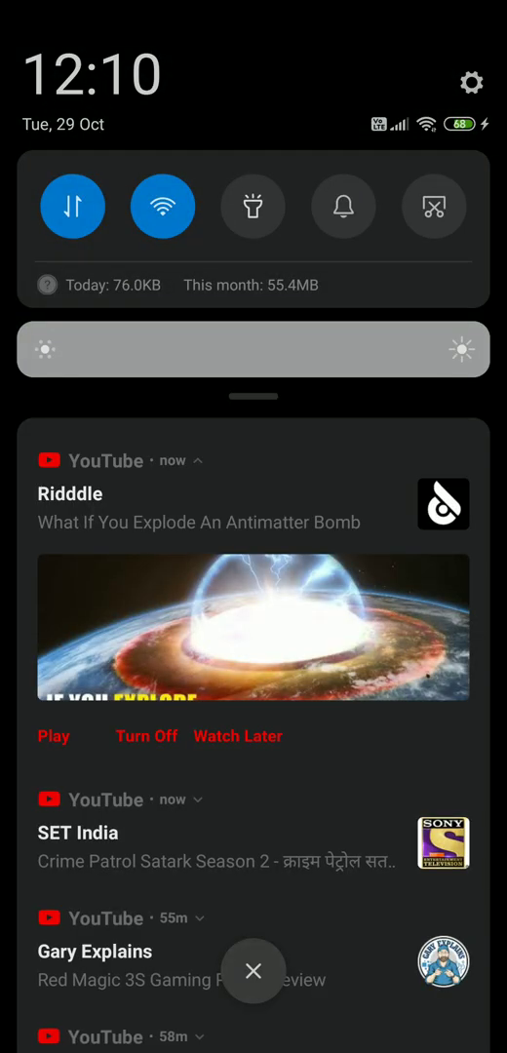
pyautogui.click(469, 80)
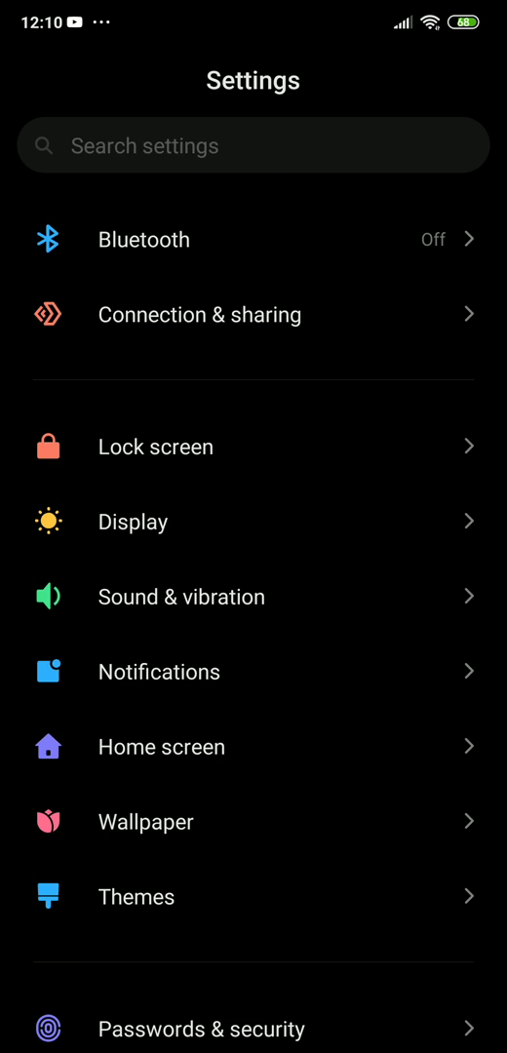
pyautogui.scroll(-5, 310, 674)
# Open Settings' Battery & performance page and briefly check App battery saver.
pyautogui.press('super')
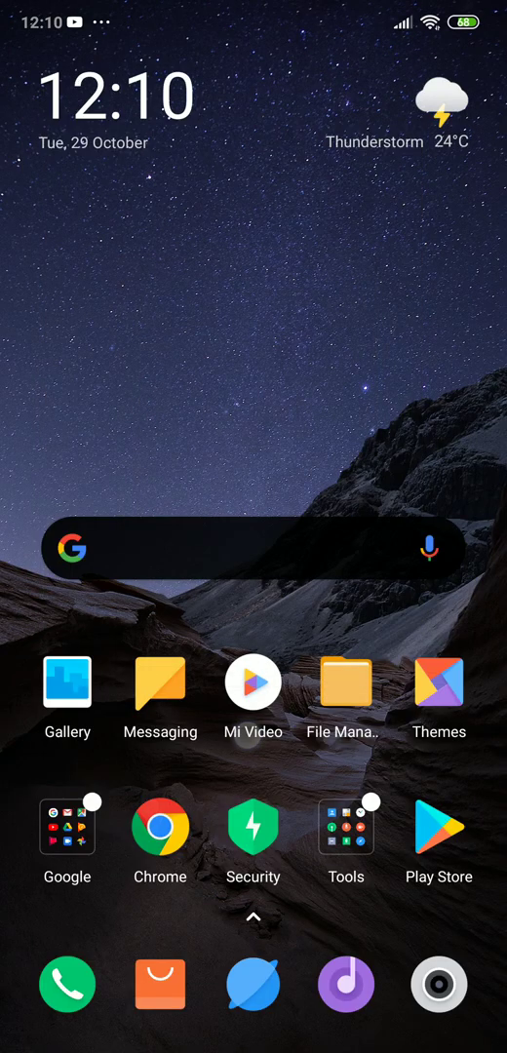
pyautogui.moveTo(413, 35); pyautogui.dragTo(414, 507)
pyautogui.click(474, 80)
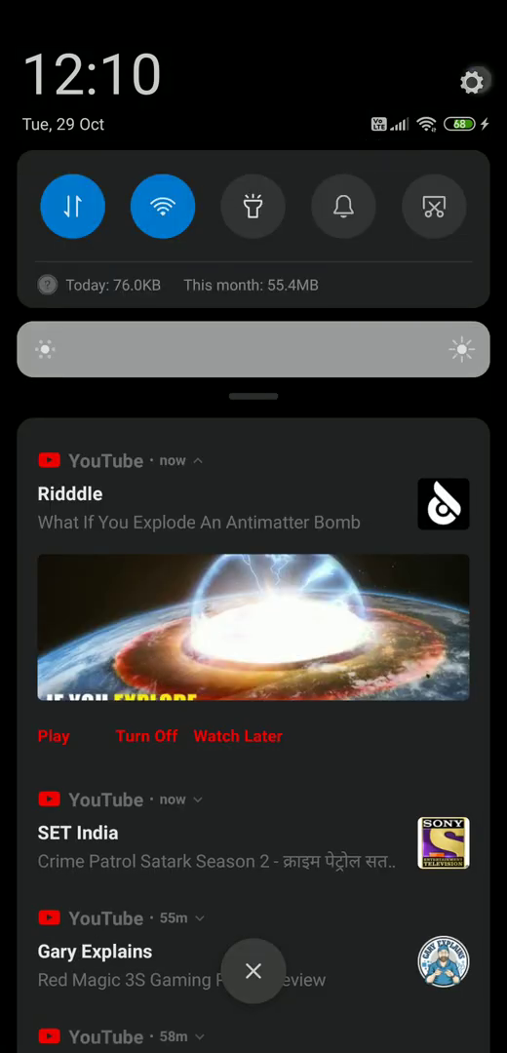
pyautogui.click(206, 501)
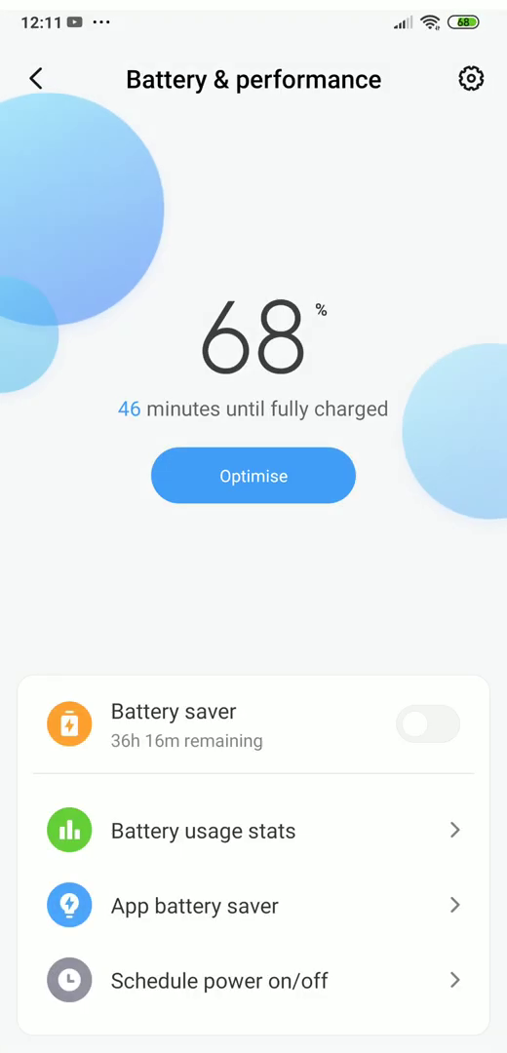
pyautogui.click(263, 908)
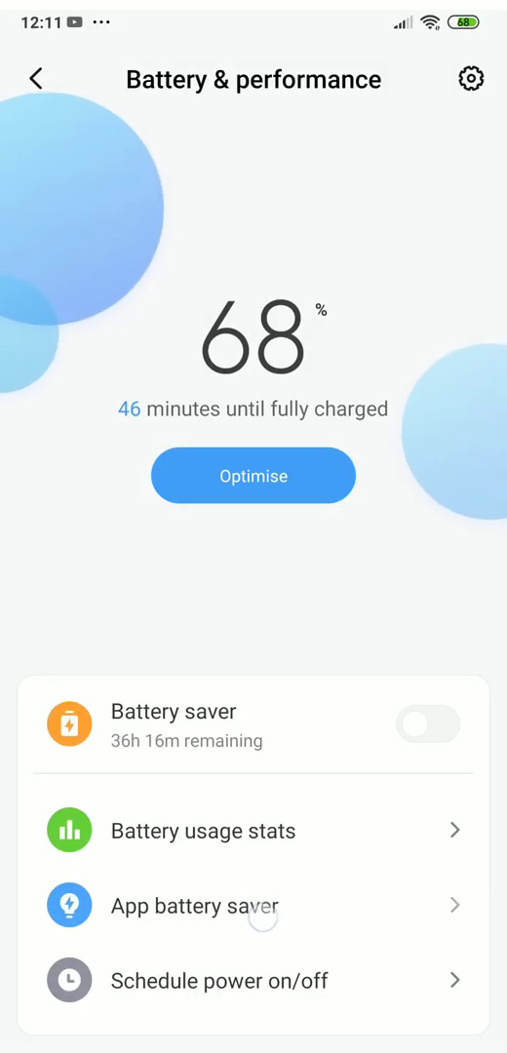
pyautogui.moveTo(502, 835); pyautogui.dragTo(392, 834)
# Review Battery usage stats and Screen's power usage, then return to the app drawer.
pyautogui.click(272, 844)
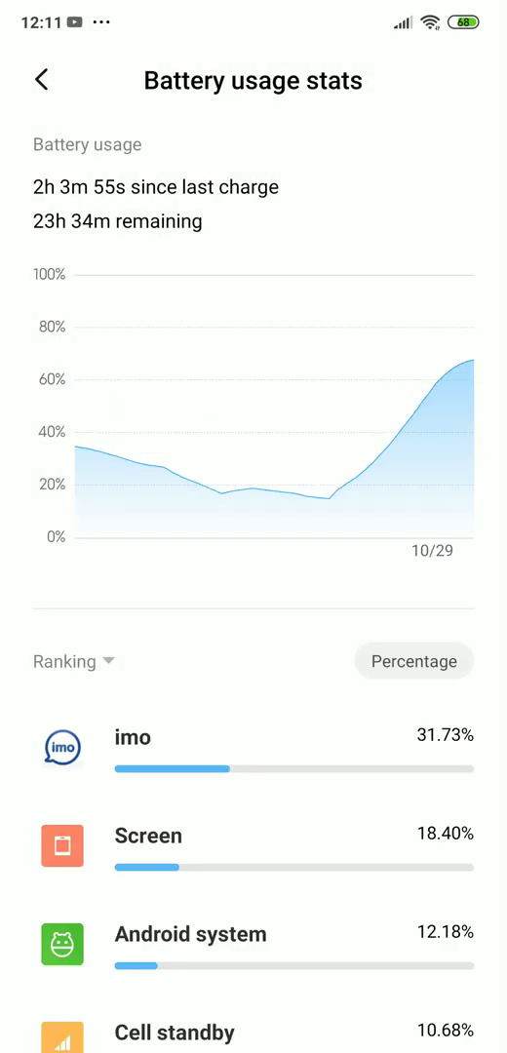
pyautogui.scroll(-2, 277, 805)
pyautogui.click(275, 763)
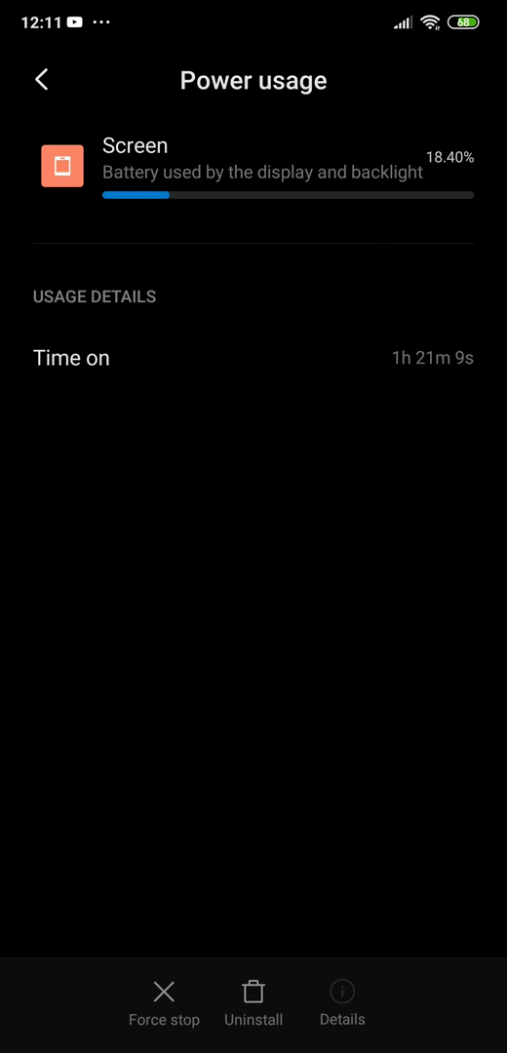
pyautogui.moveTo(502, 800); pyautogui.dragTo(375, 799)
pyautogui.moveTo(502, 892); pyautogui.dragTo(311, 892)
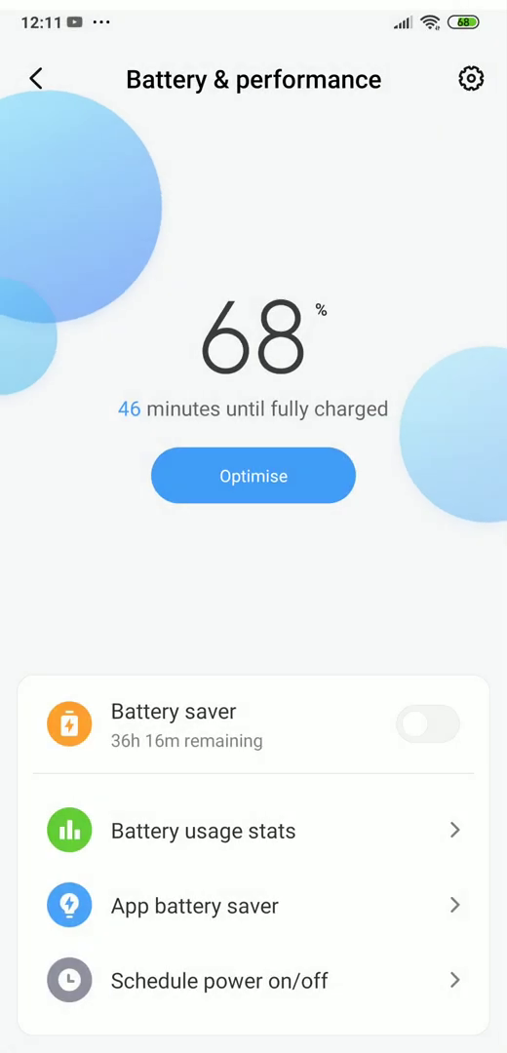
pyautogui.moveTo(502, 752)
pyautogui.mouseDown()
pyautogui.moveTo(268, 751)
pyautogui.moveTo(253, 390)
pyautogui.mouseUp()
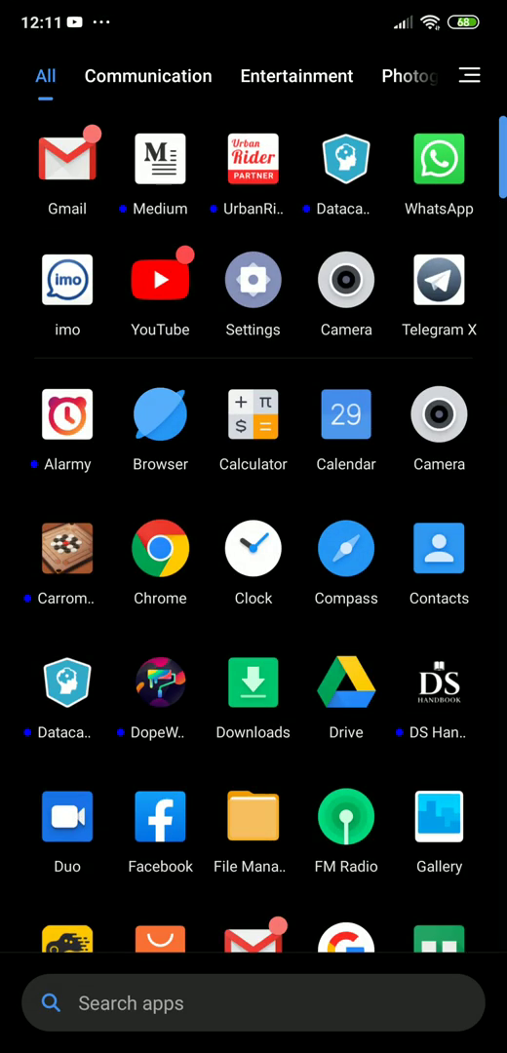